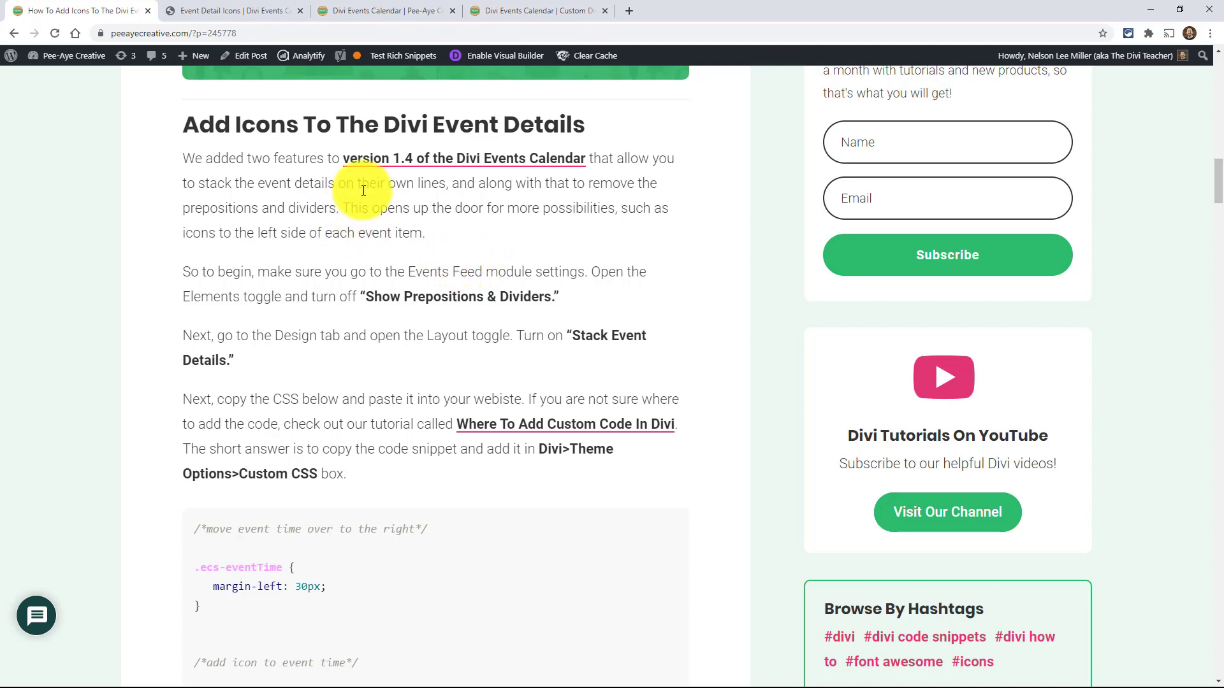
# - Look through the Divi Events Calendar product page, including its modules, reviews and feature list
pyautogui.click(521, 8)
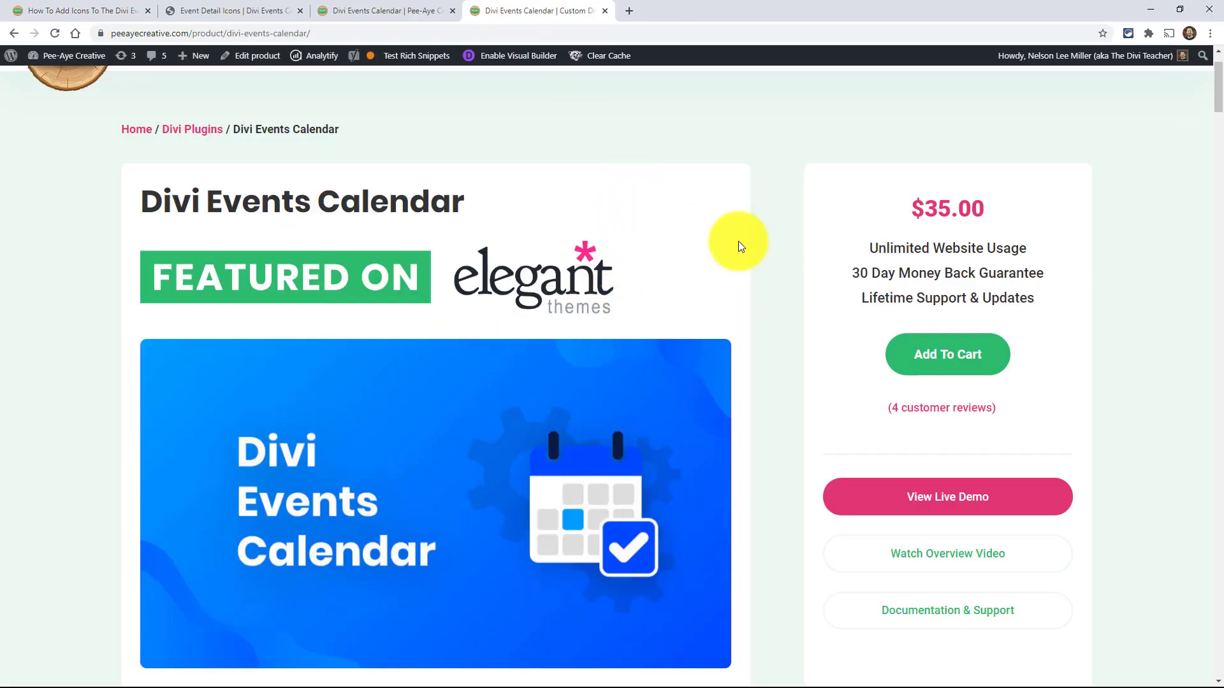
pyautogui.scroll(-8, 755, 351)
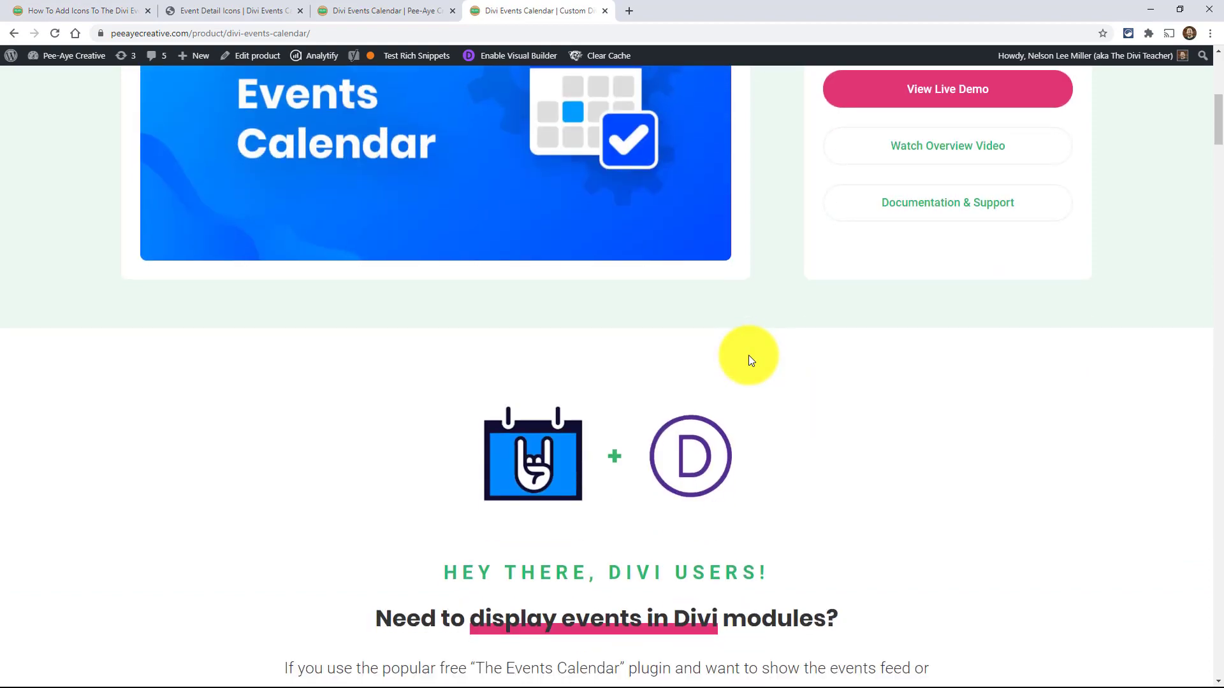
pyautogui.scroll(-12, 746, 360)
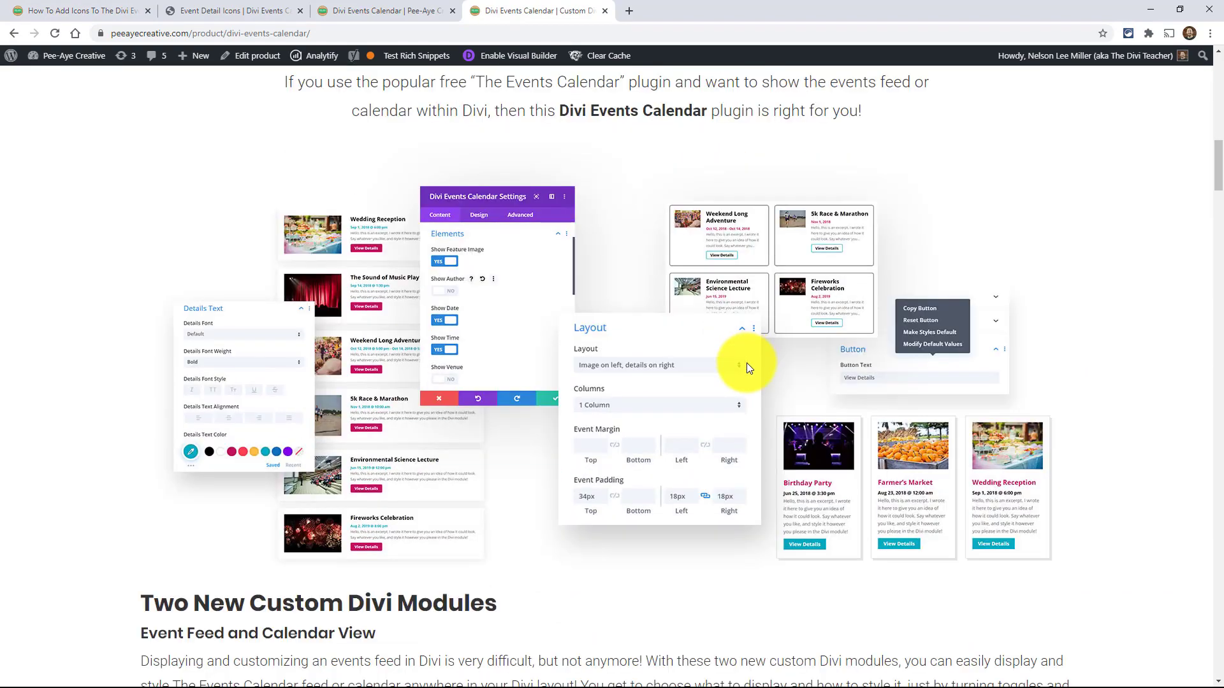
pyautogui.scroll(-9, 748, 373)
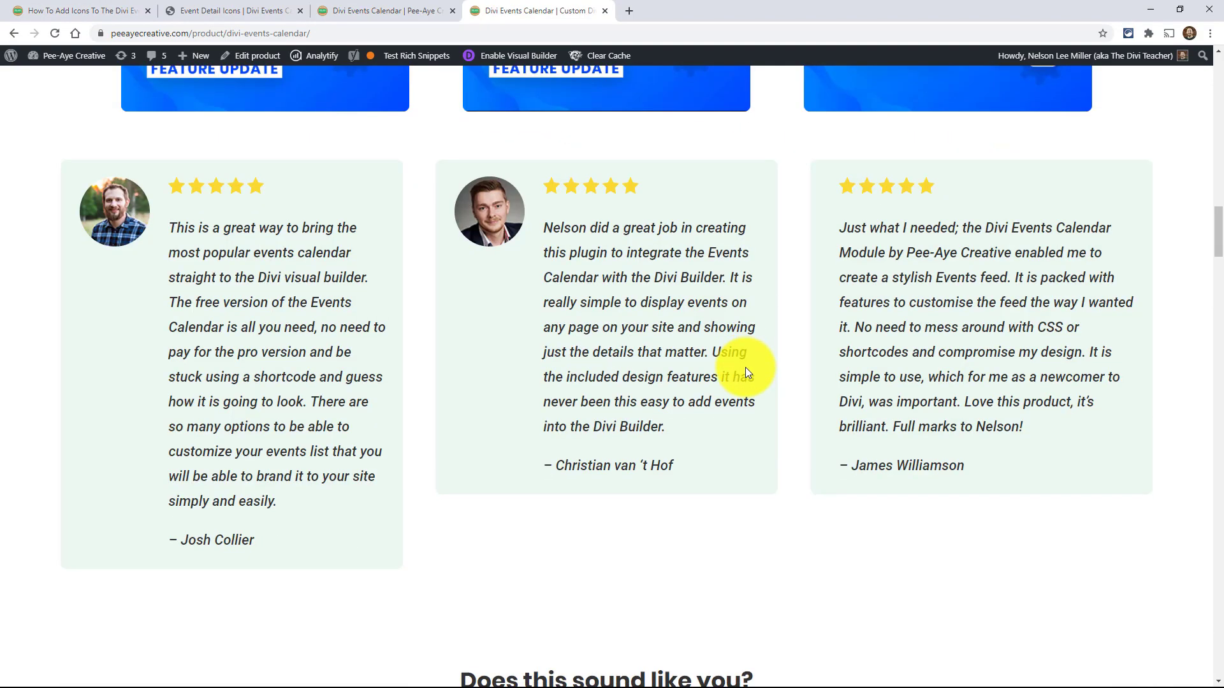
pyautogui.scroll(-6, 1123, 316)
pyautogui.moveTo(1213, 263); pyautogui.dragTo(1214, 348)
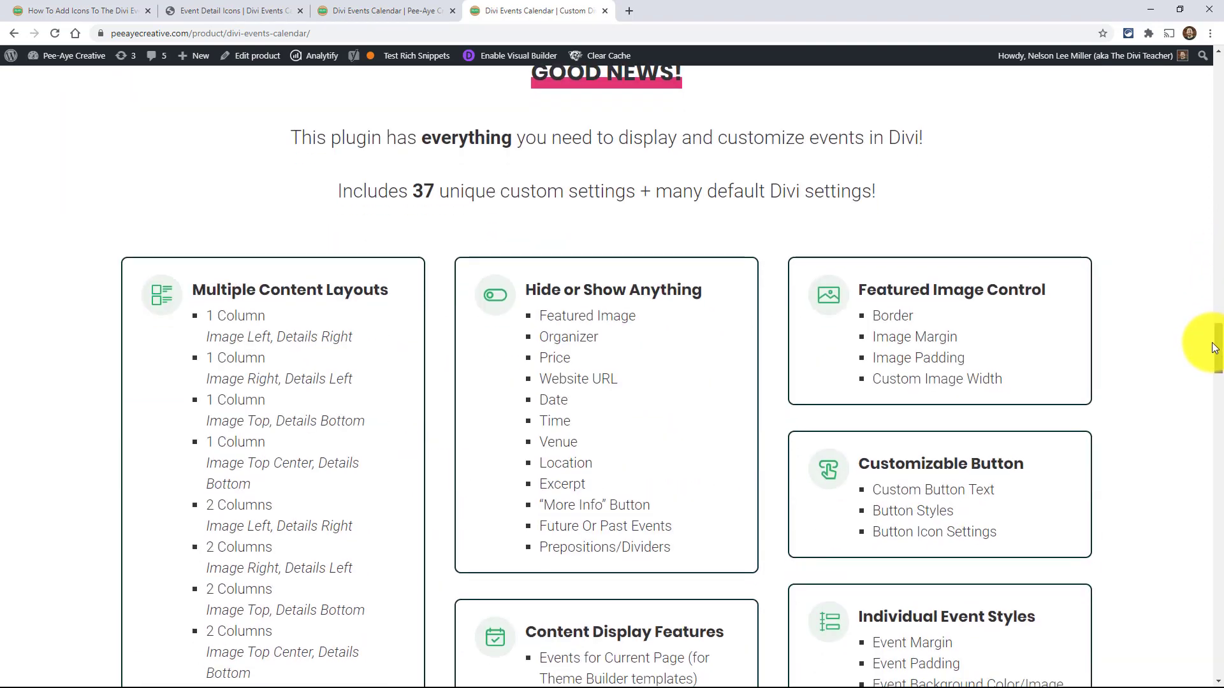
pyautogui.moveTo(1214, 347); pyautogui.dragTo(1216, 64)
pyautogui.scroll(1, 650, 188)
pyautogui.scroll(1, 650, 189)
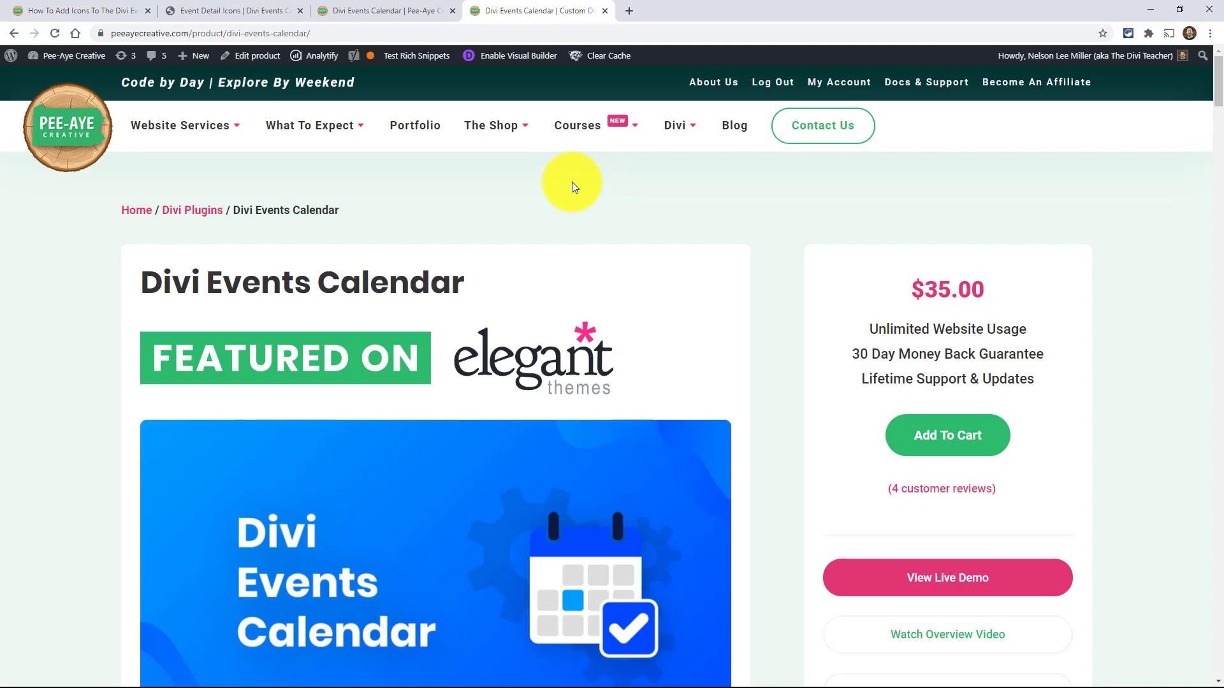
# - Open the plugin's documentation page and examine how event details are laid out on the Event Detail Icons demo page
pyautogui.click(347, 5)
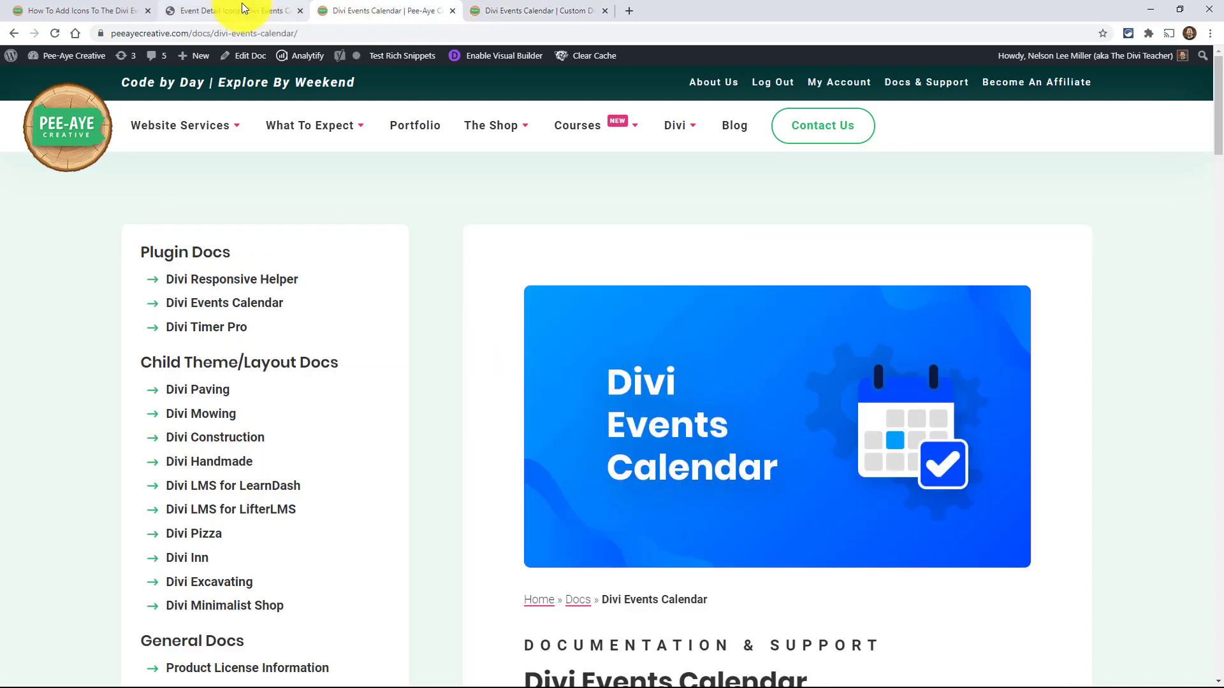
pyautogui.click(242, 4)
pyautogui.scroll(-4, 504, 317)
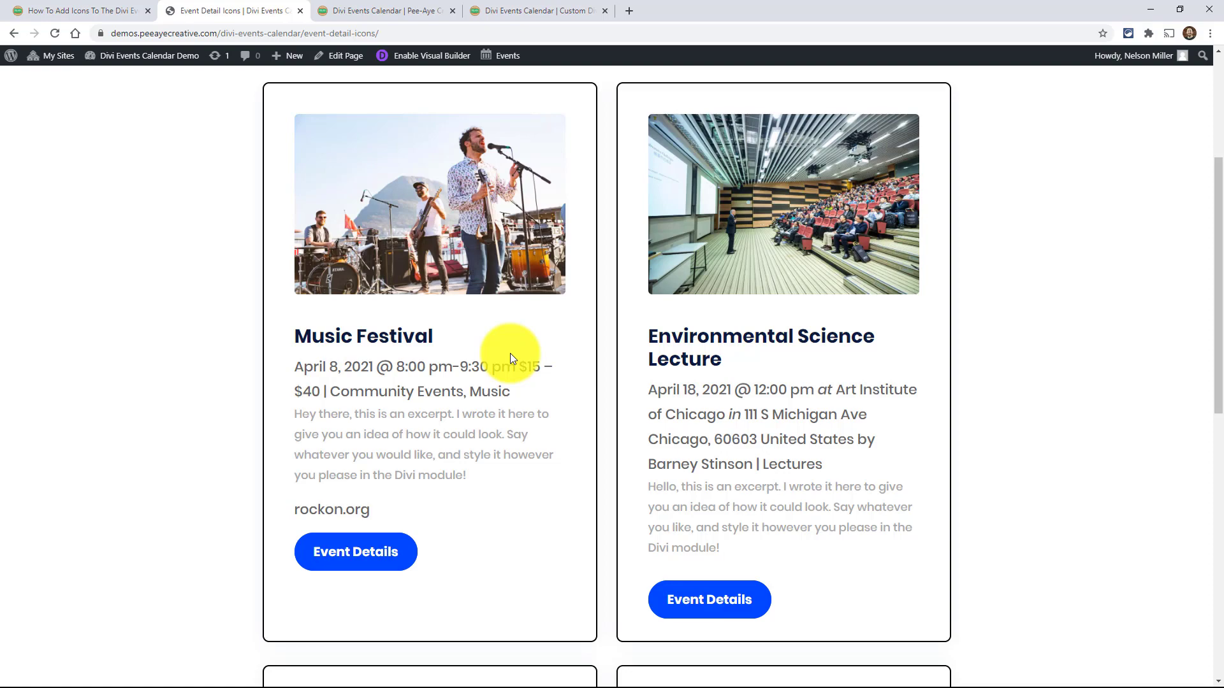
pyautogui.scroll(4, 510, 357)
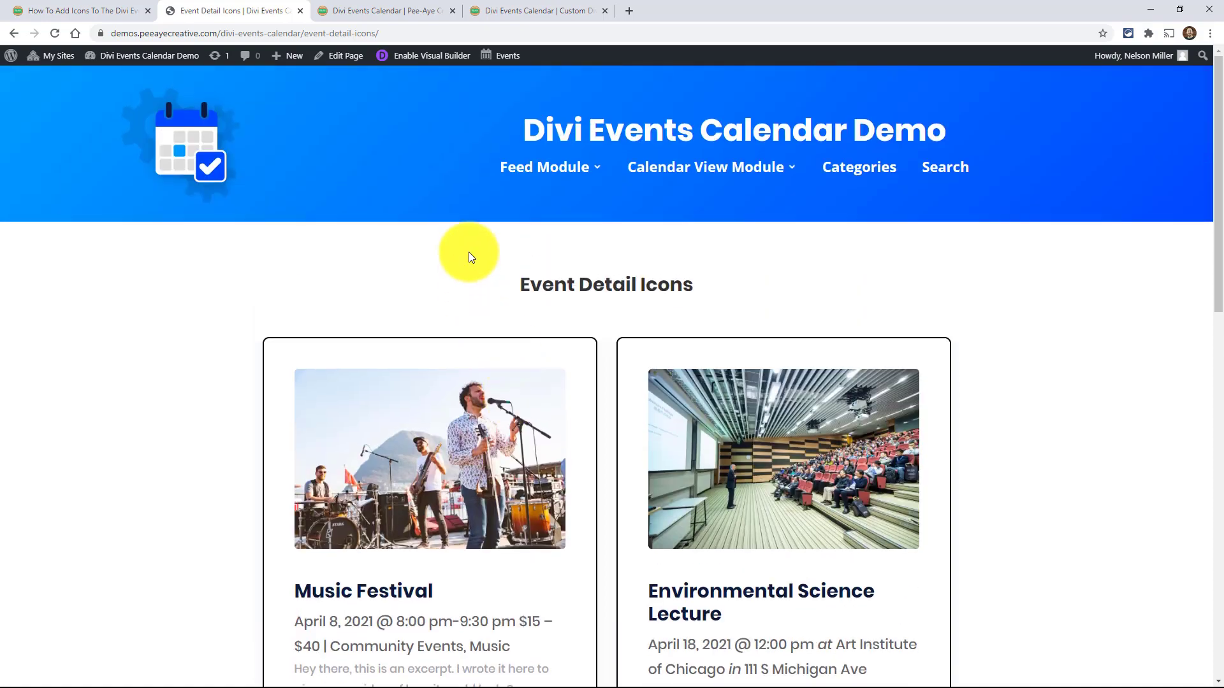
pyautogui.moveTo(534, 162)
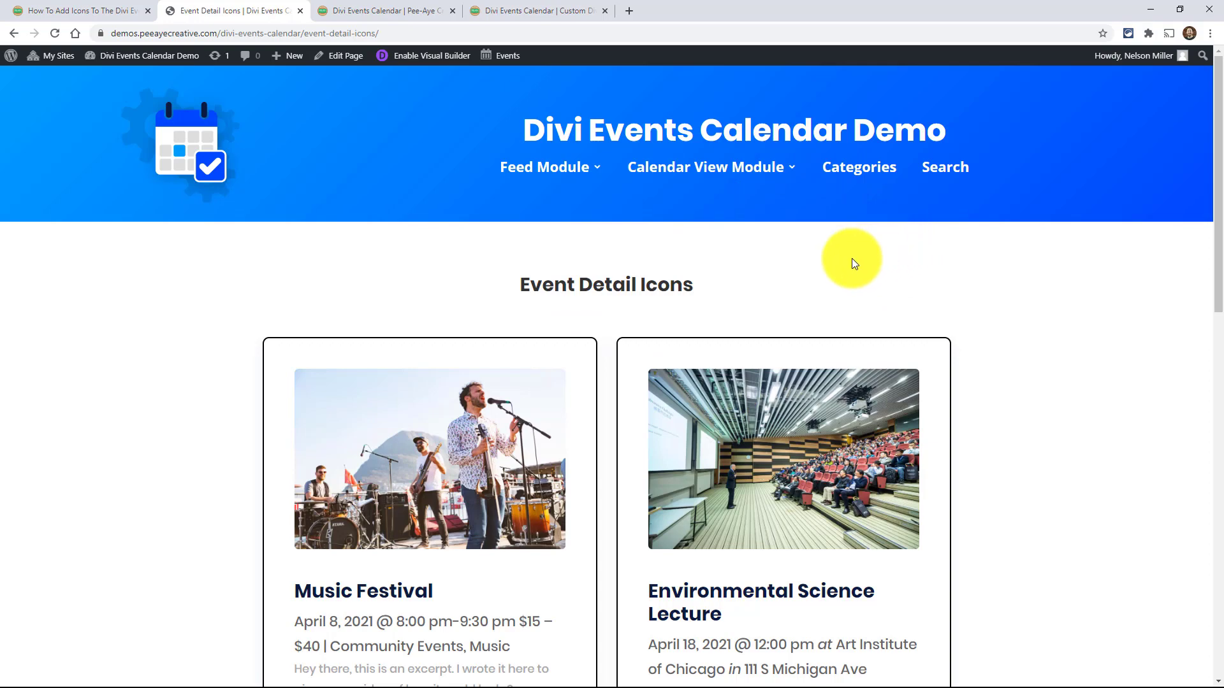
pyautogui.scroll(-3, 850, 263)
pyautogui.scroll(-3, 849, 267)
pyautogui.scroll(3, 850, 267)
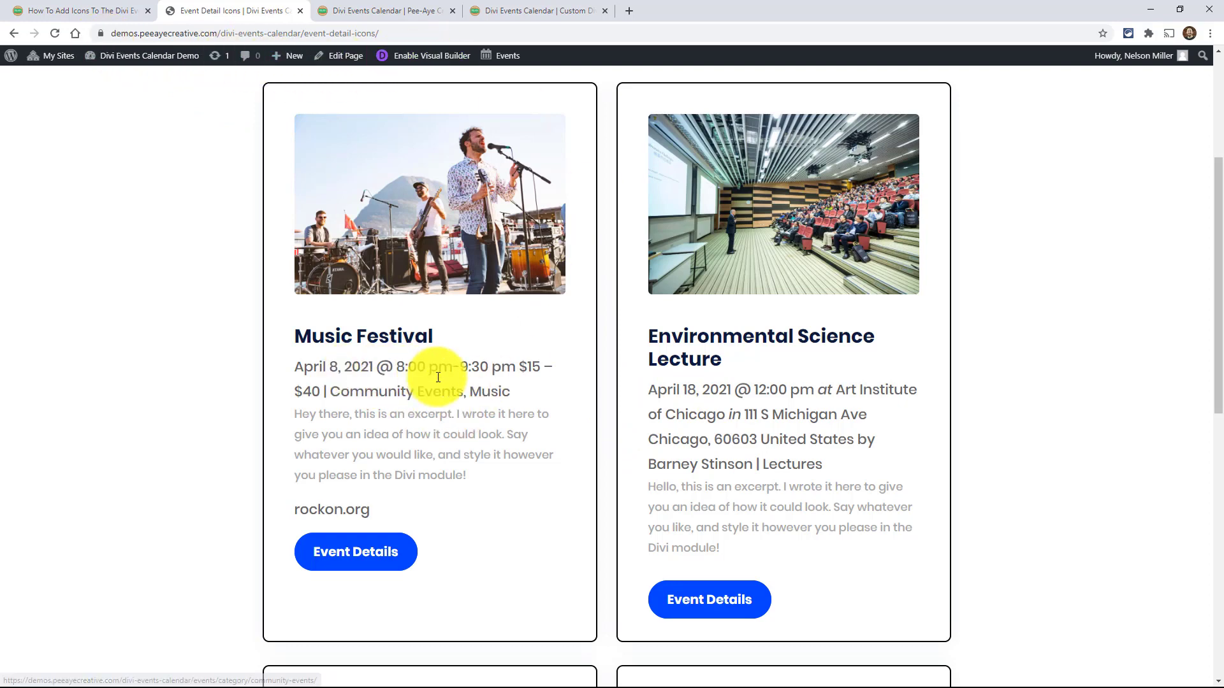
# - Launch the Visual Builder for the Event Detail Icons page and read the tutorial post's setup instructions while it loads
pyautogui.click(413, 61)
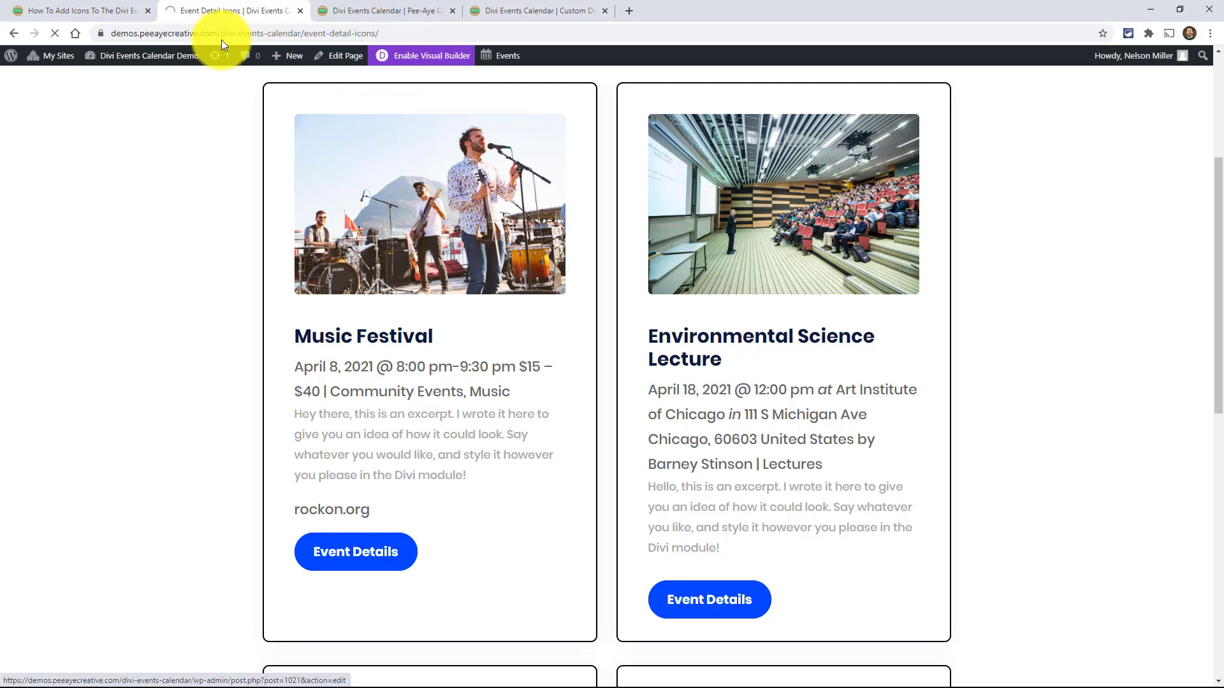
pyautogui.click(78, 9)
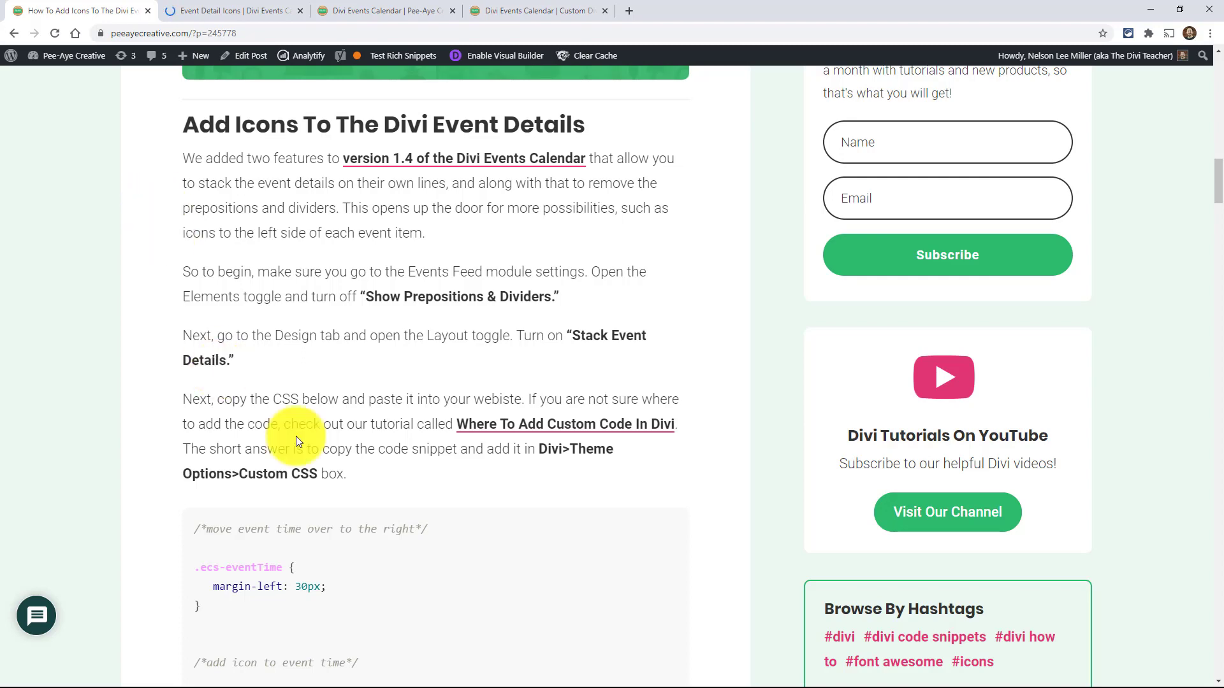
pyautogui.scroll(-2, 265, 533)
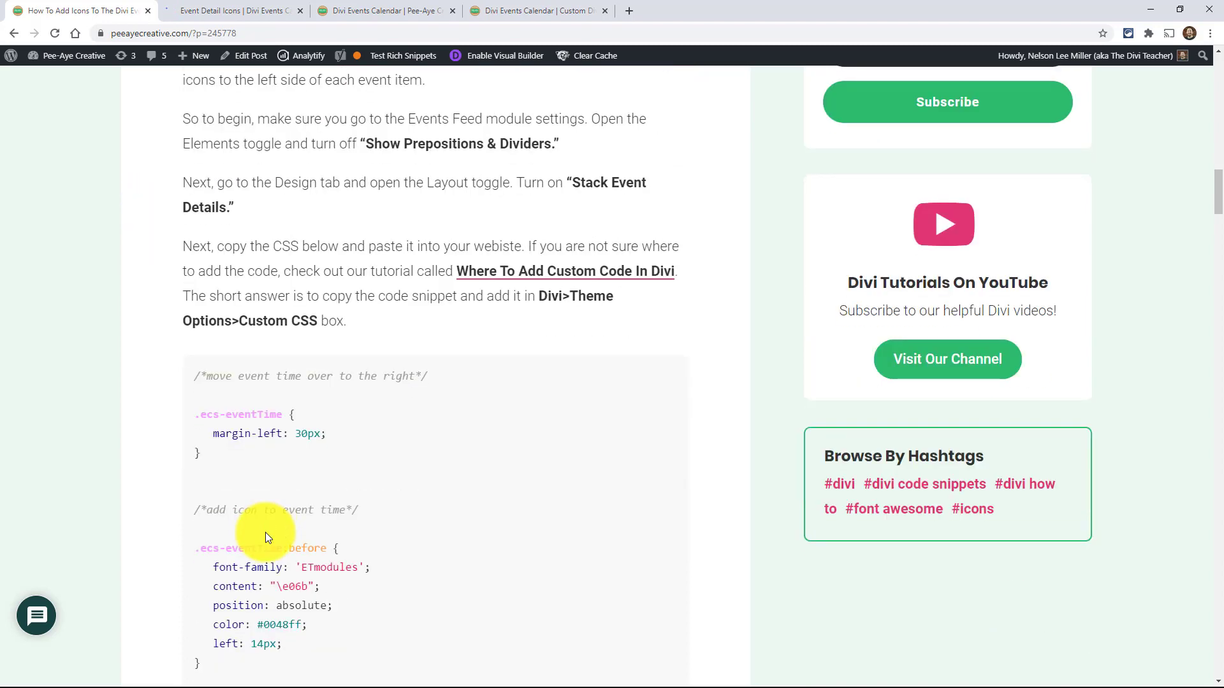
pyautogui.scroll(1, 265, 533)
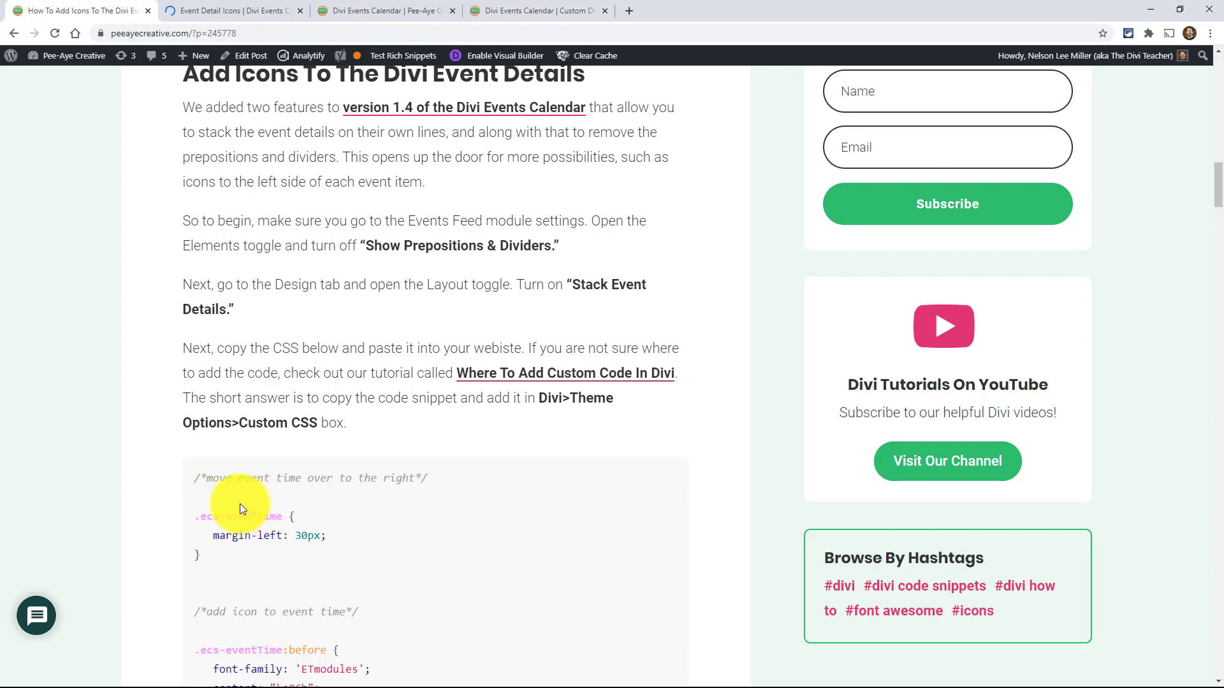
# - Turn on Stack Event Details in the layout settings of the demo page's Events Feed module
pyautogui.click(198, 10)
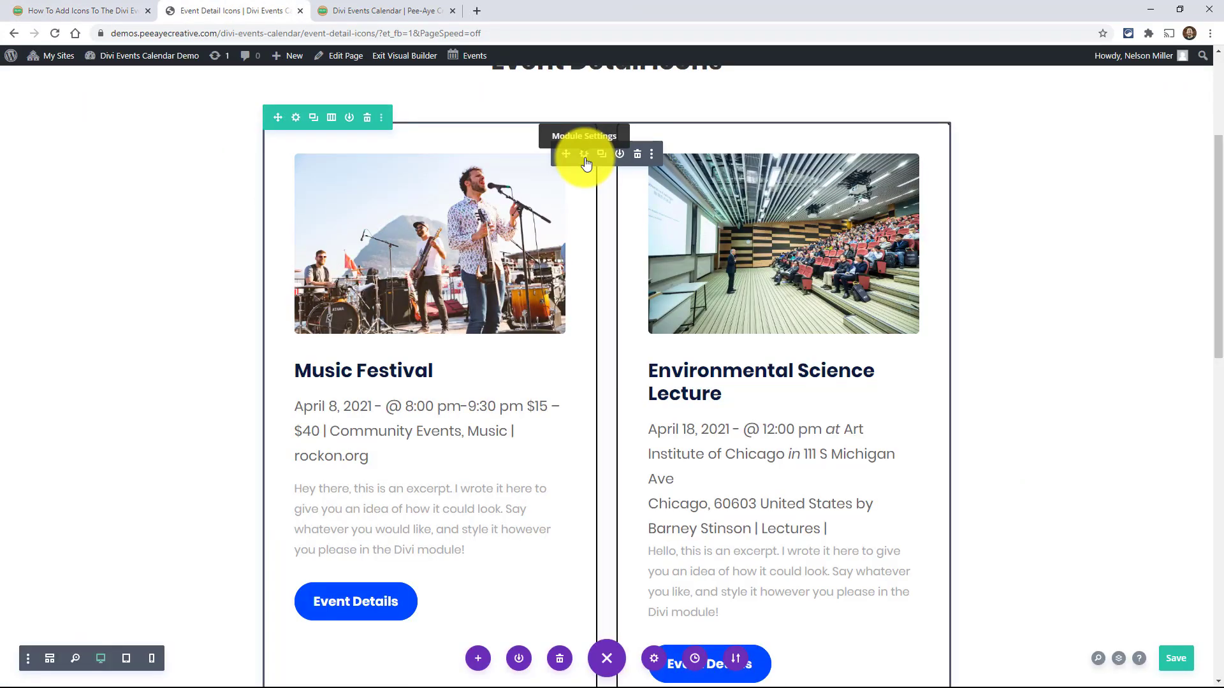
pyautogui.click(584, 155)
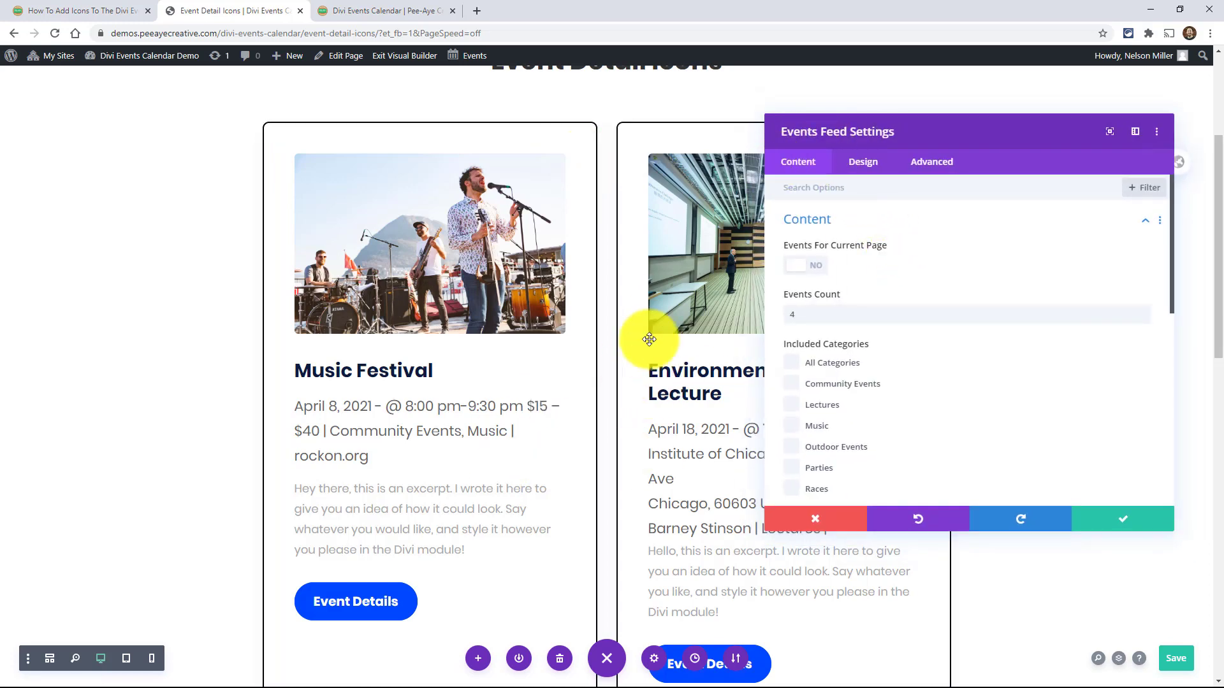
pyautogui.click(860, 166)
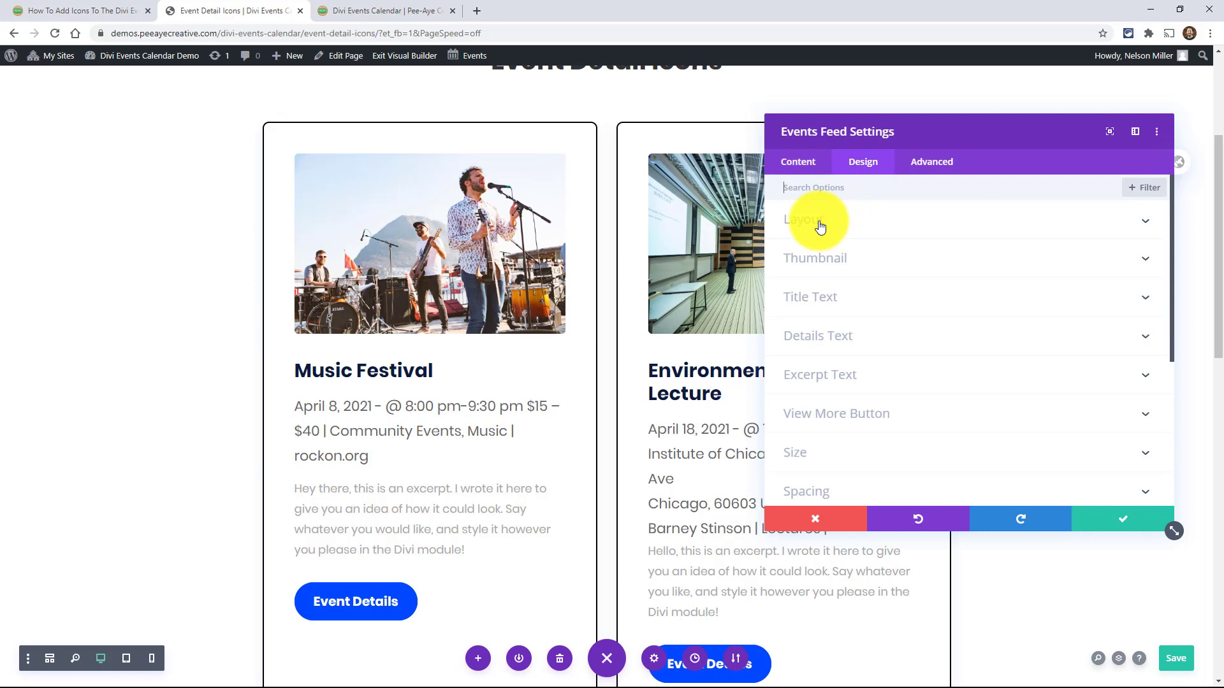
pyautogui.click(818, 223)
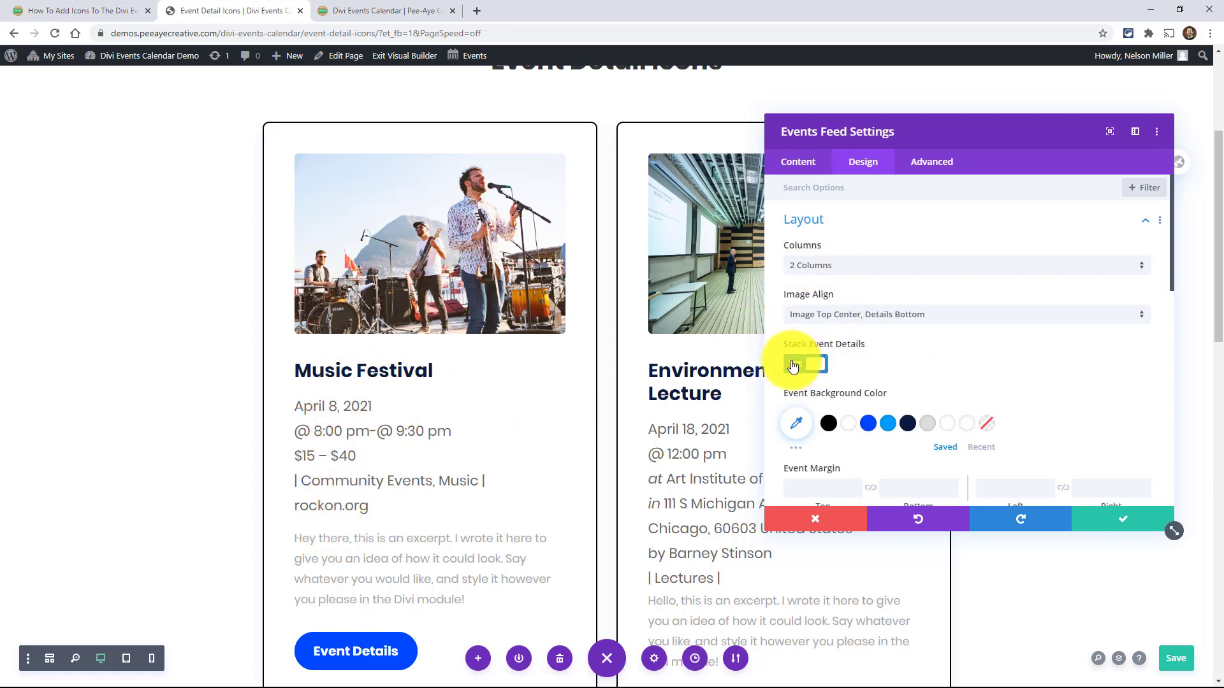
# - Turn off Show Prepositions & Dividers in the Events Feed module's element settings, save the module and check the stacked details
pyautogui.click(799, 168)
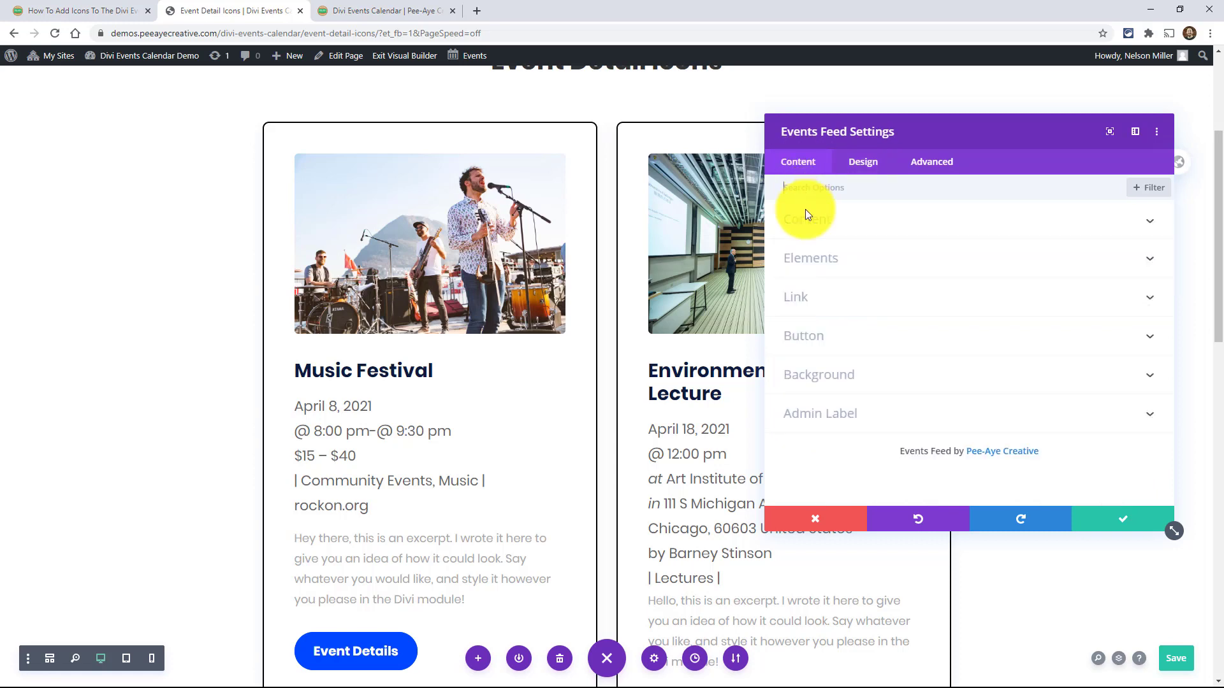
pyautogui.click(807, 265)
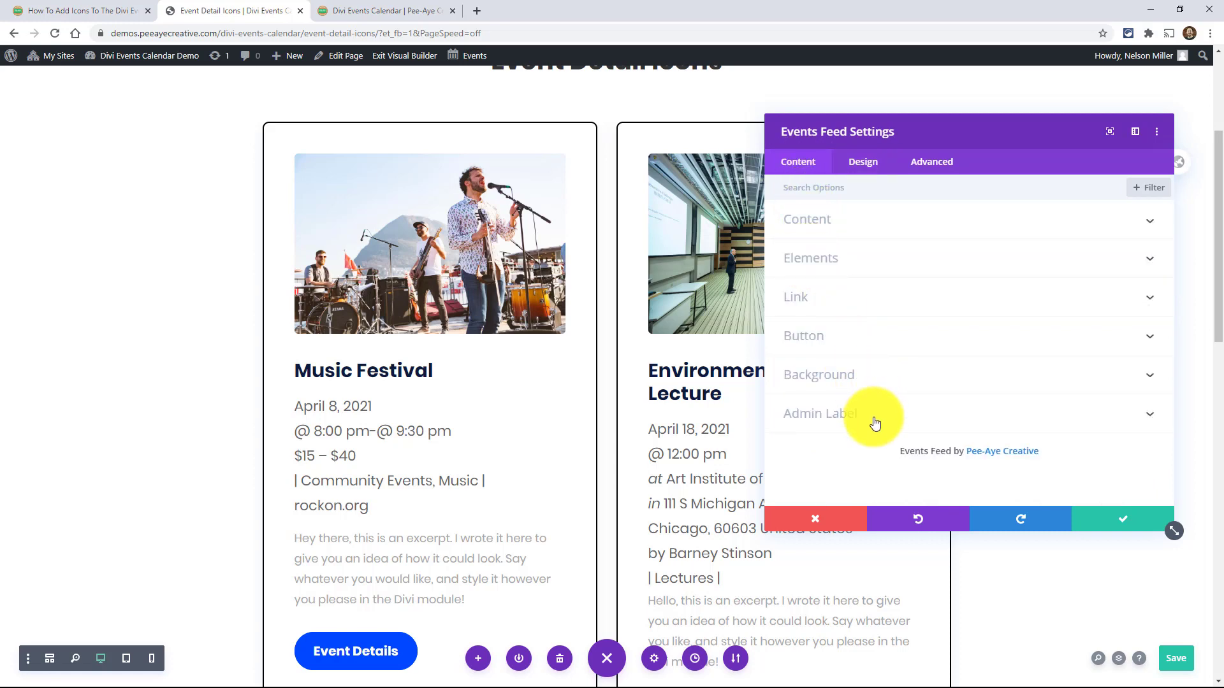
pyautogui.scroll(-7, 881, 374)
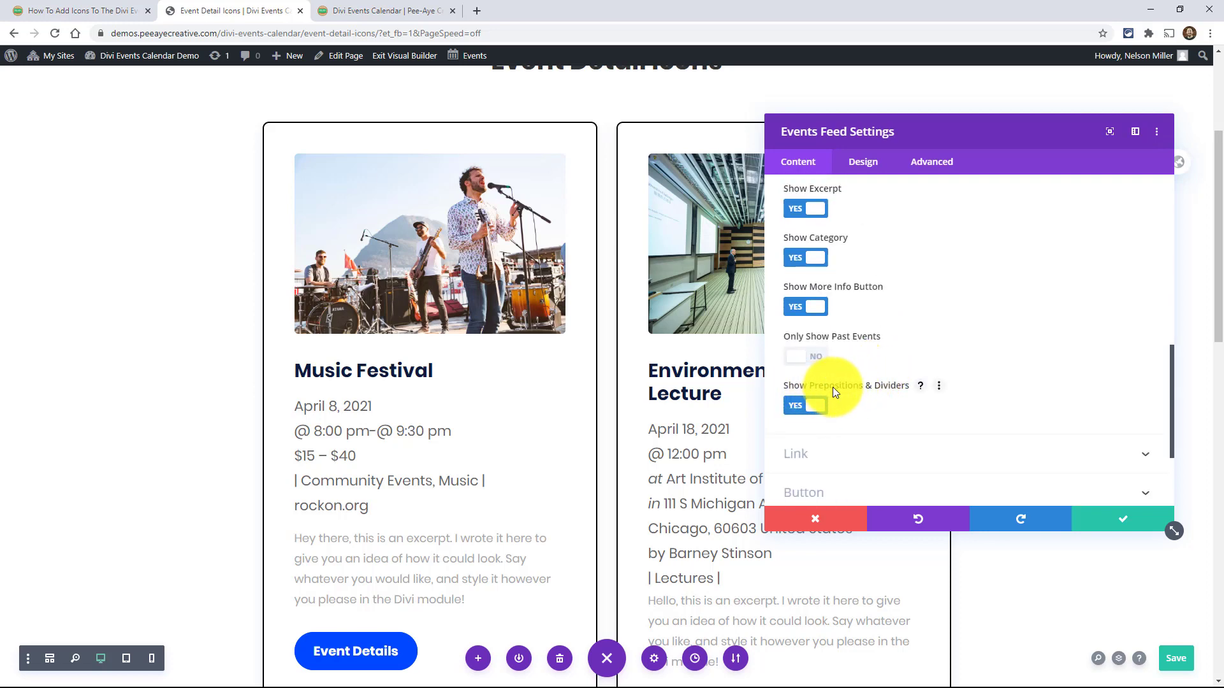
pyautogui.click(807, 407)
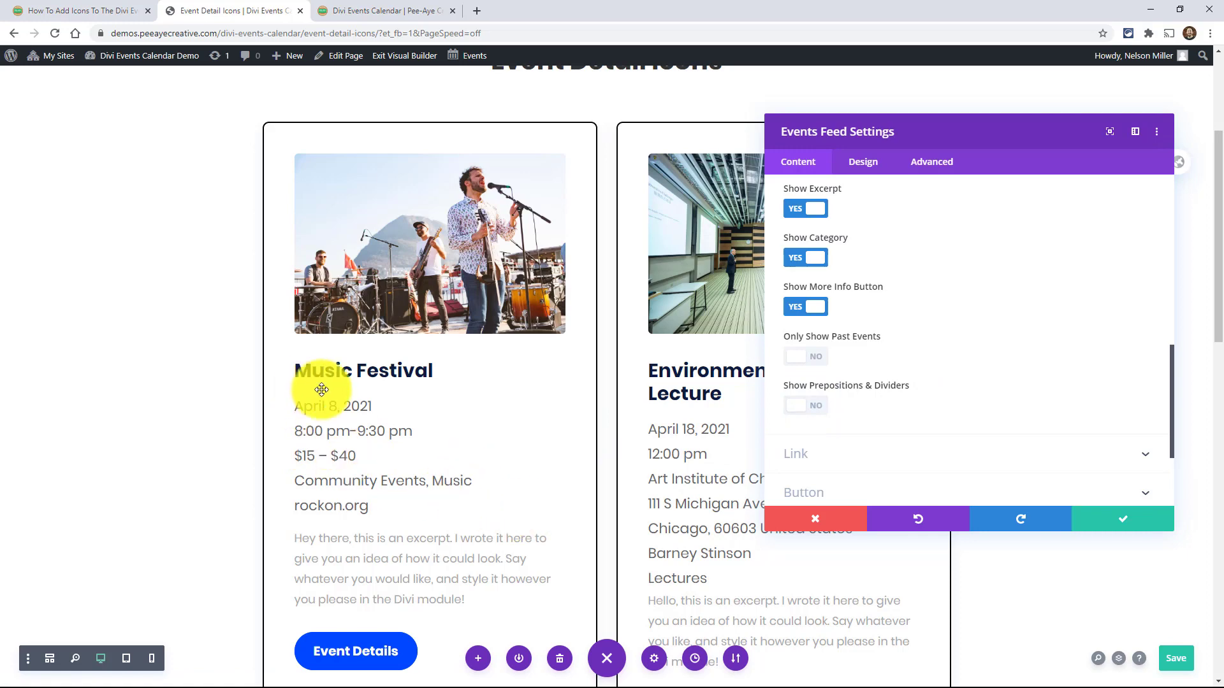
pyautogui.click(1115, 520)
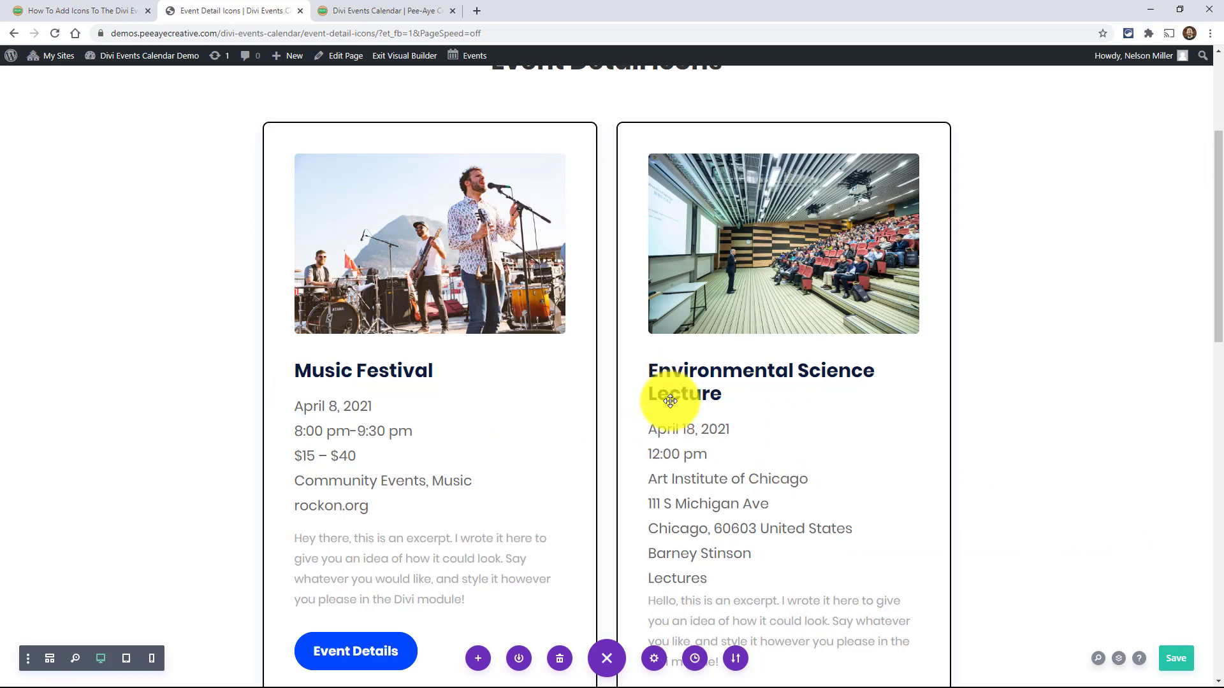
pyautogui.scroll(-3, 485, 417)
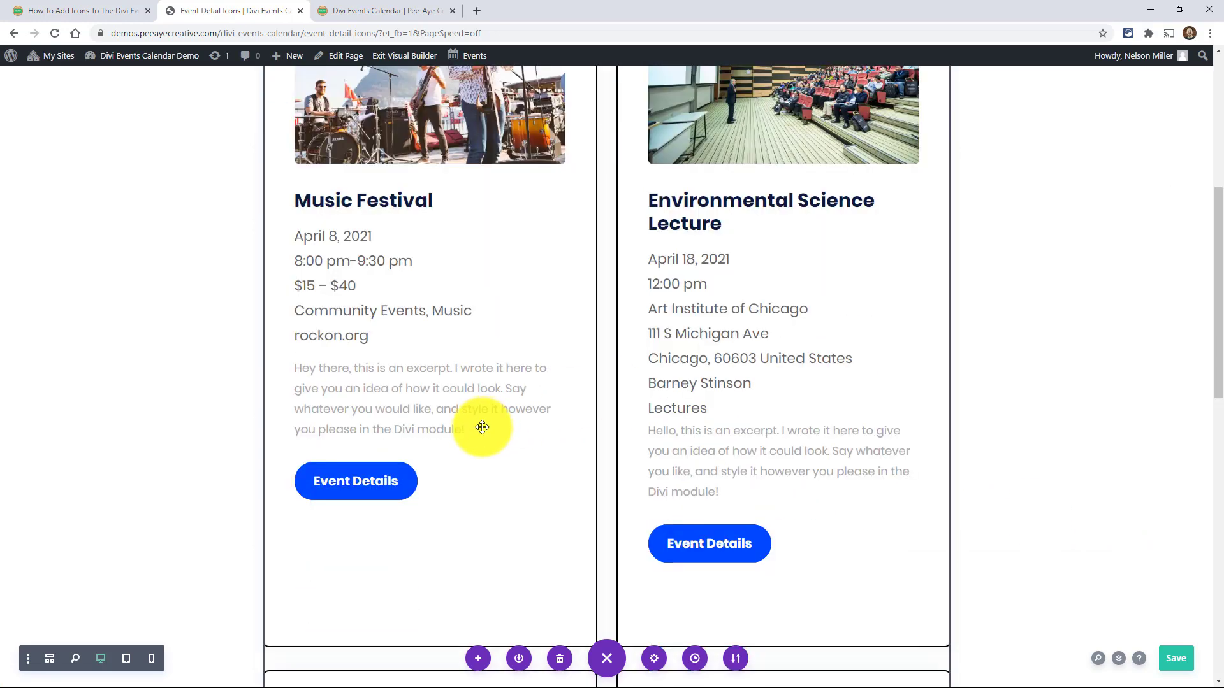
pyautogui.scroll(1, 483, 426)
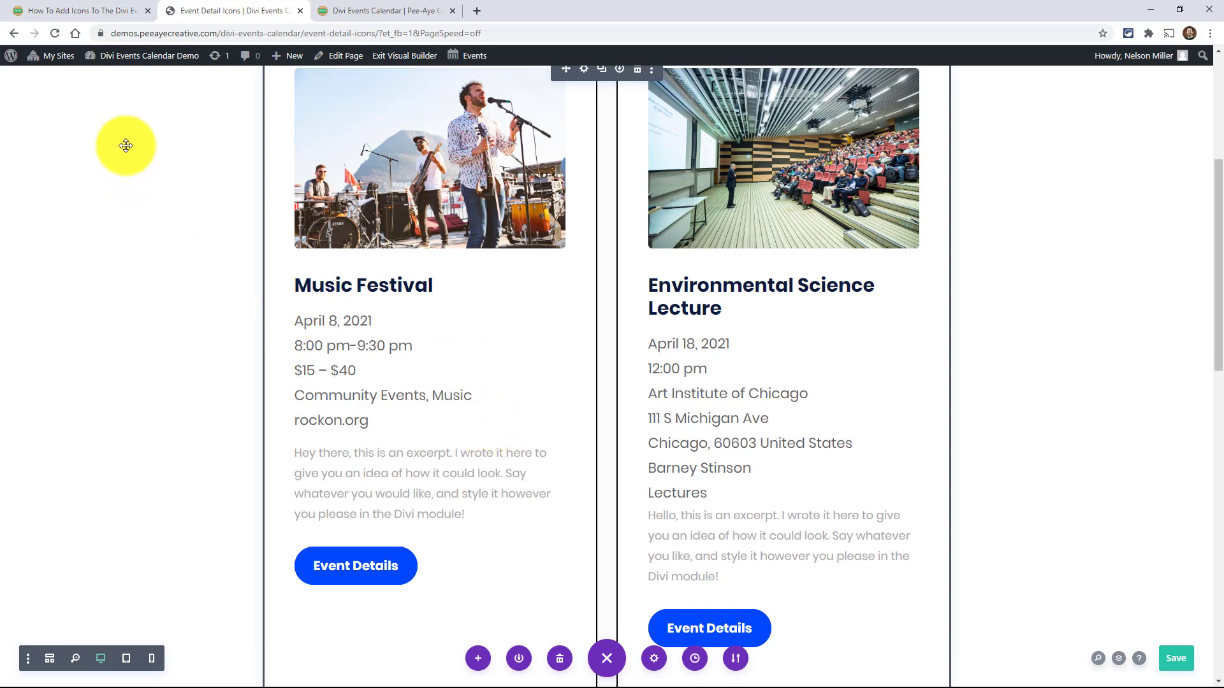
# - Copy the tutorial post's entire CSS snippet, from the event time margin rule through the event url icon rule
pyautogui.click(65, 9)
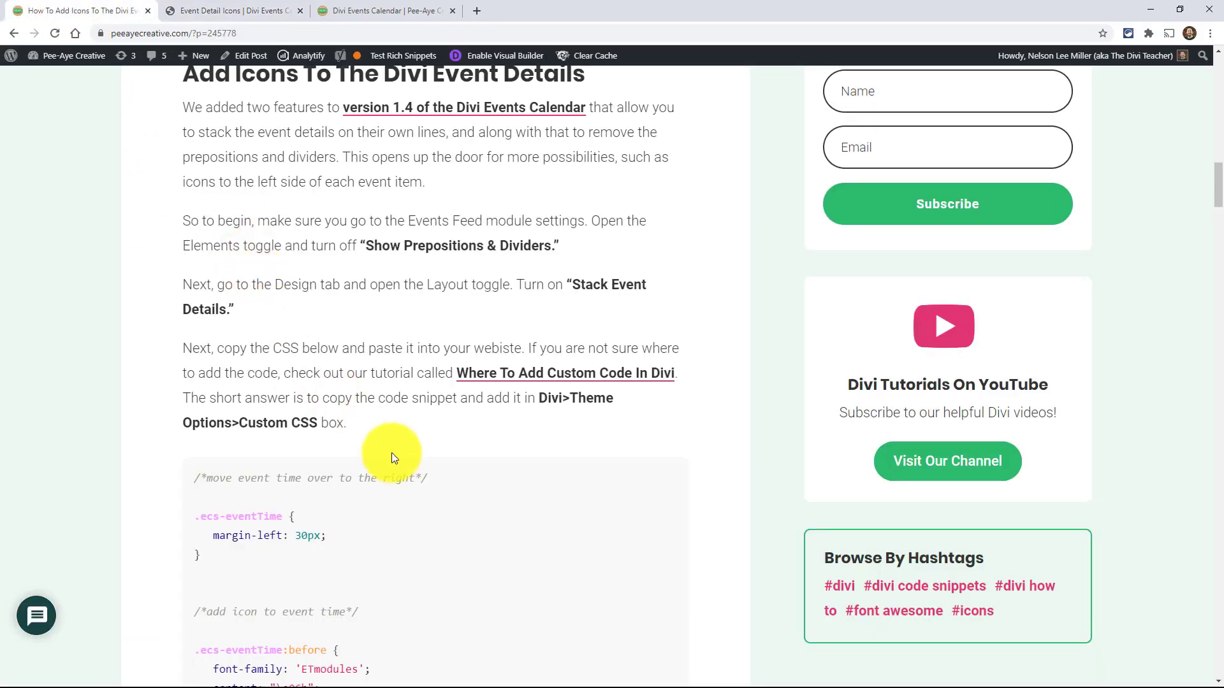
pyautogui.scroll(-2, 380, 461)
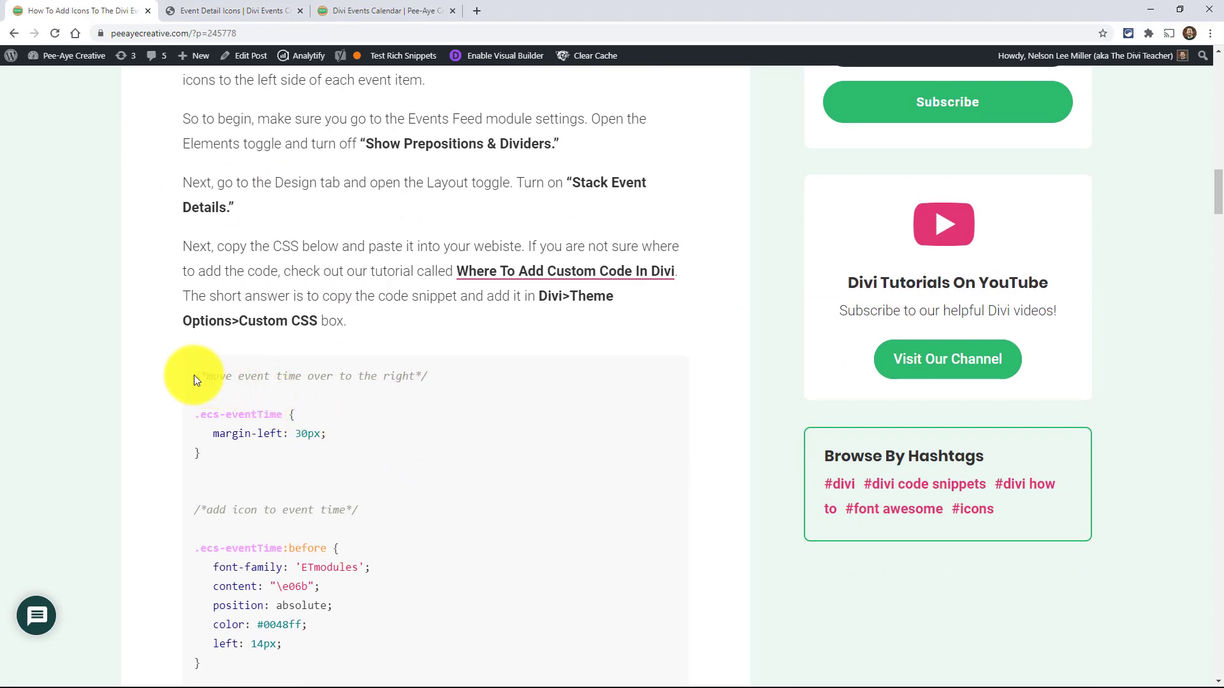
pyautogui.moveTo(194, 376); pyautogui.dragTo(209, 262)
pyautogui.scroll(-20, 264, 442)
pyautogui.scroll(-2, 235, 427)
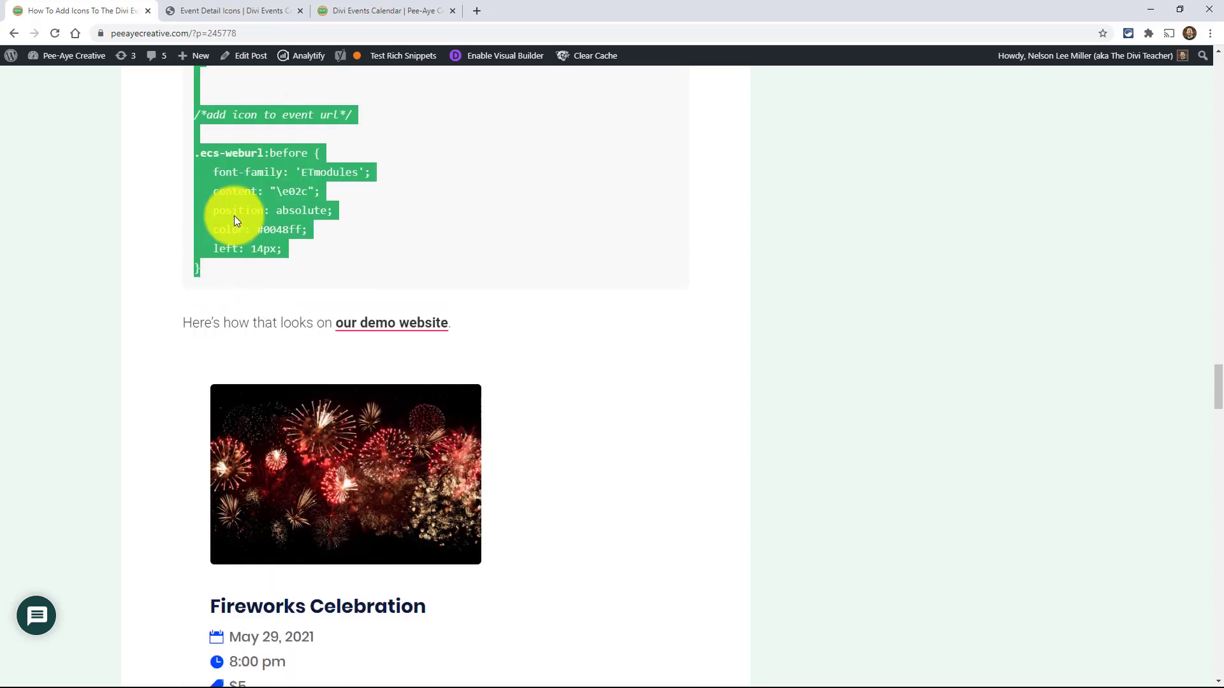
# - Paste the copied icon CSS into the Event Detail Icons page's Custom CSS and look over the code
pyautogui.click(210, 6)
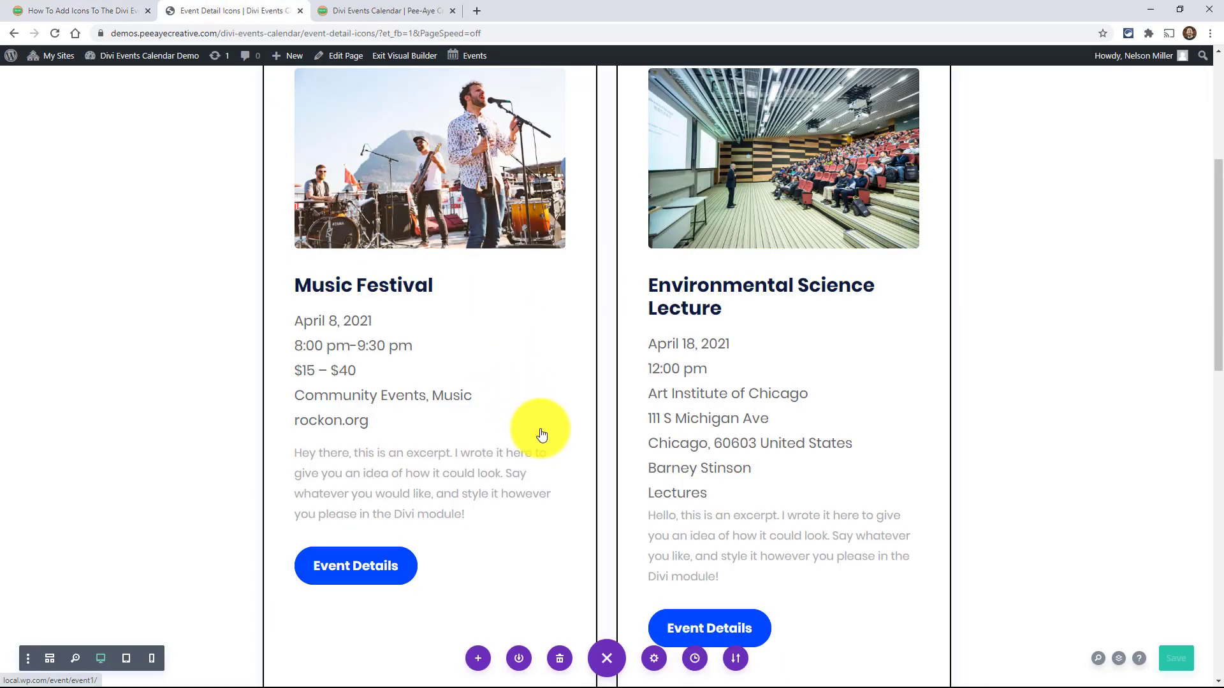
pyautogui.click(655, 659)
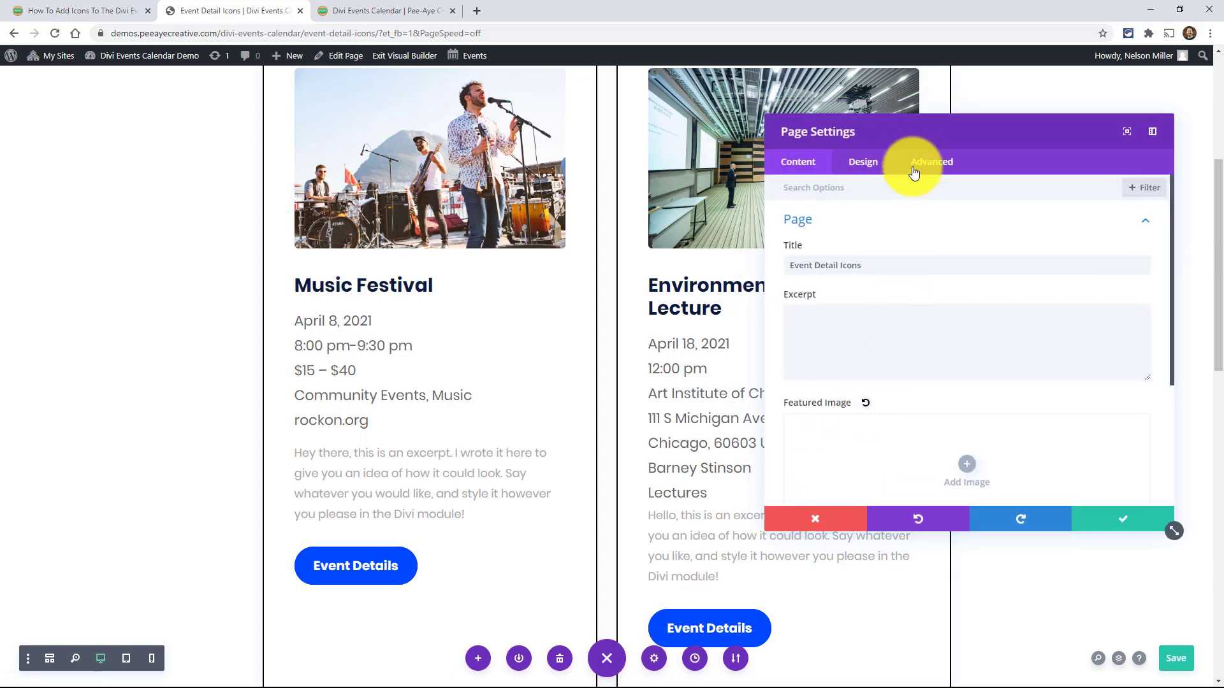
pyautogui.click(927, 165)
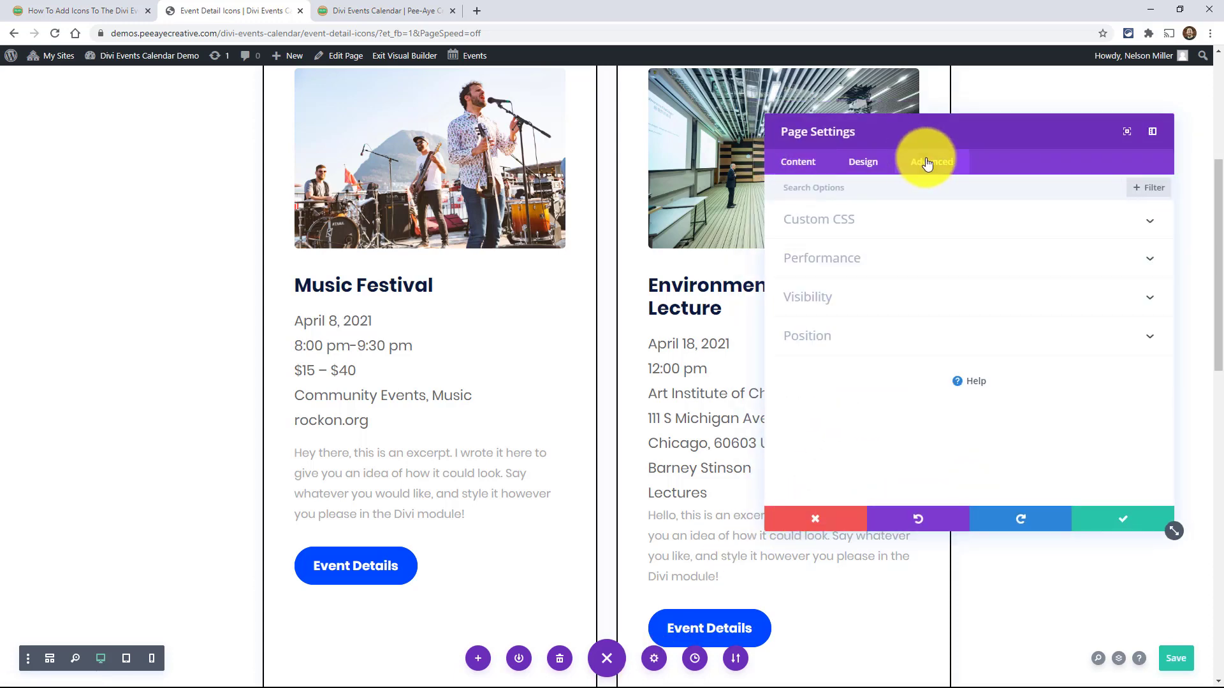
pyautogui.click(838, 228)
pyautogui.click(821, 286)
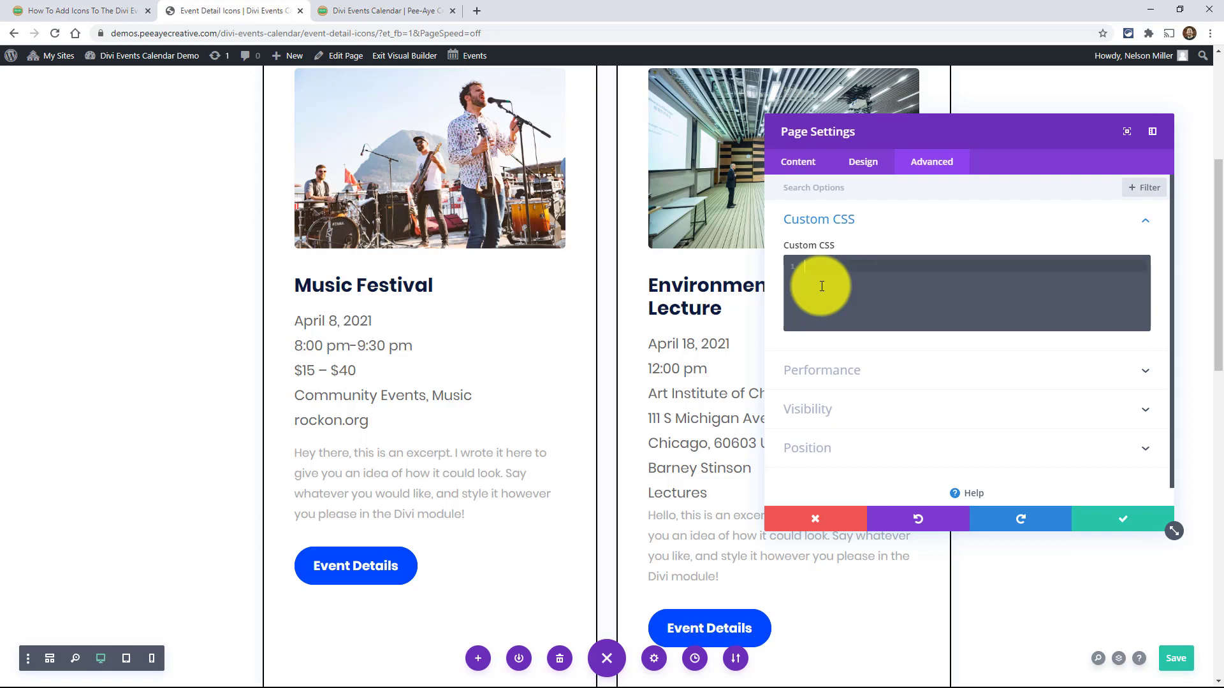
pyautogui.hotkey('ctrl', 'v')
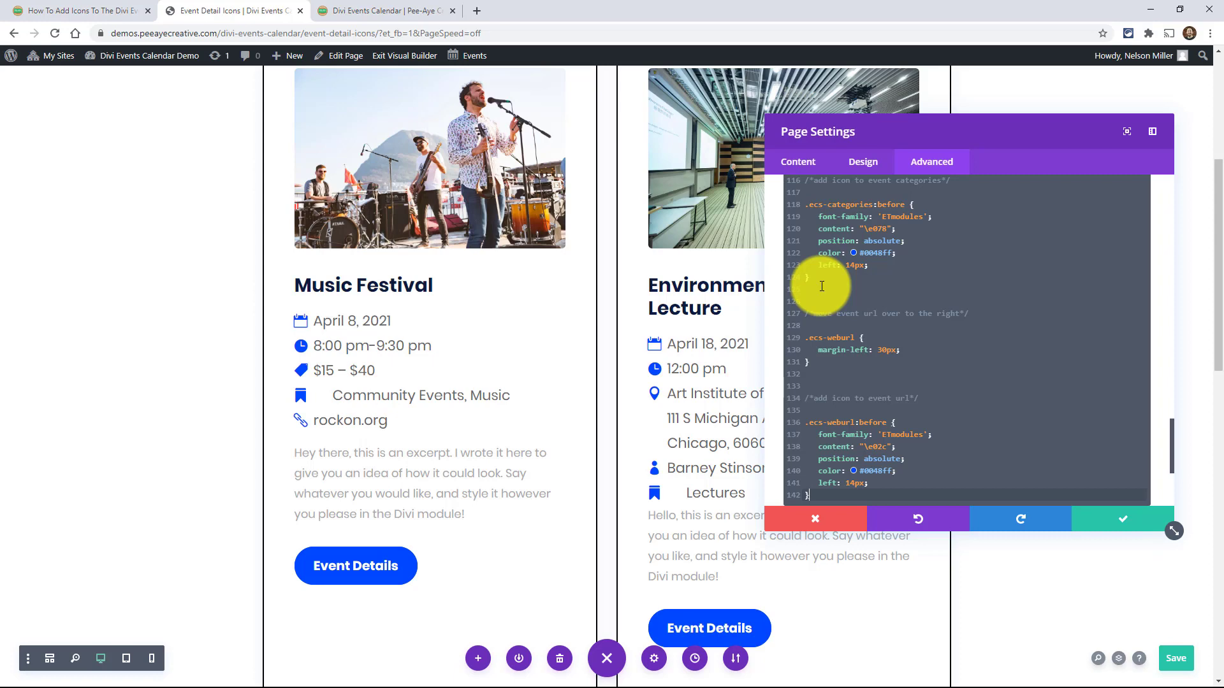
pyautogui.scroll(15, 835, 300)
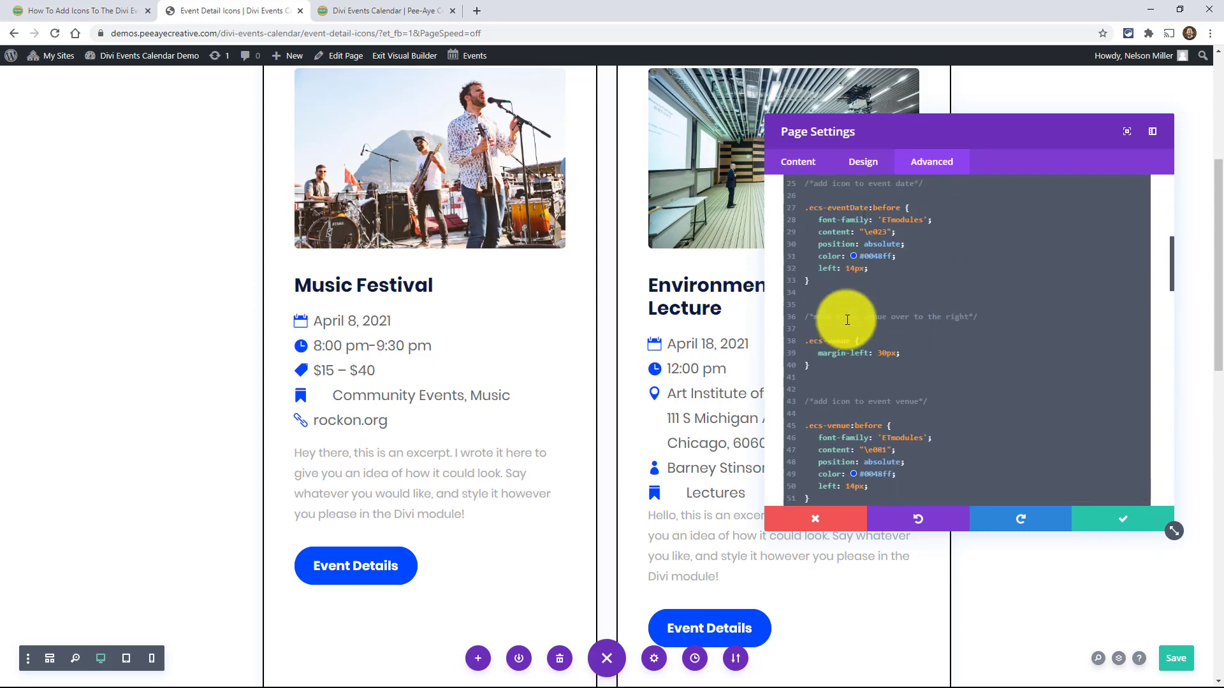
# - Review the event time and event date rules in the page's Custom CSS, including the time icon's content code
pyautogui.scroll(10, 848, 319)
pyautogui.scroll(-4, 854, 328)
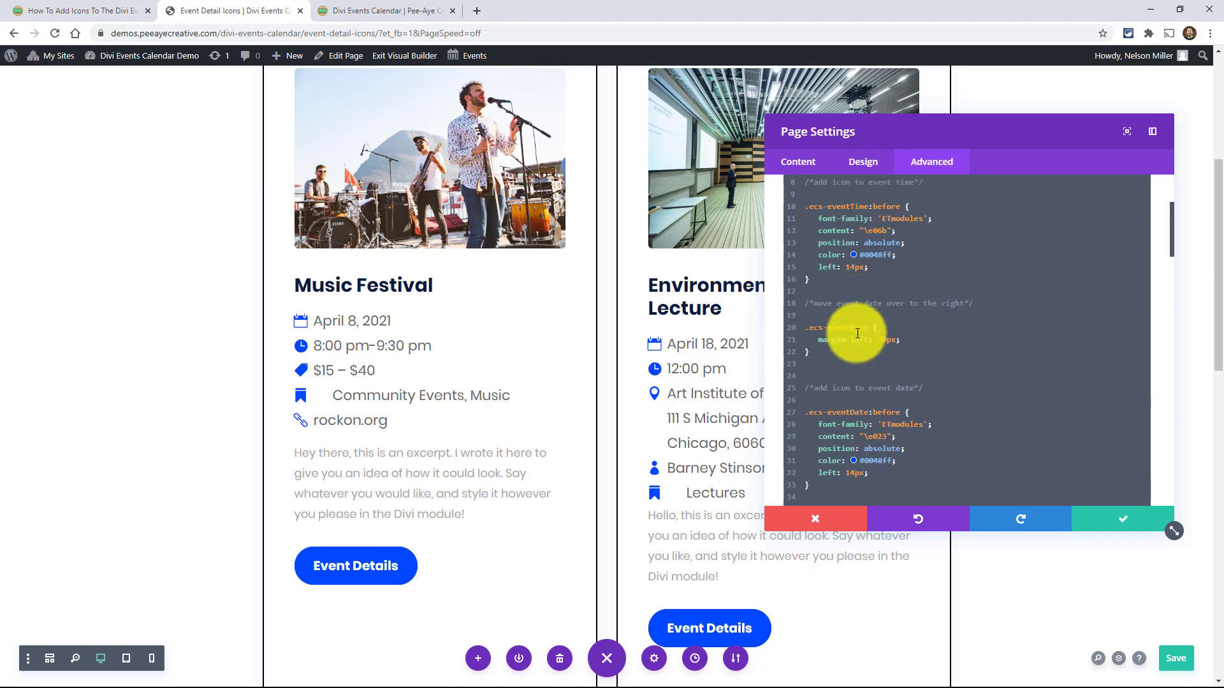
pyautogui.scroll(2, 856, 335)
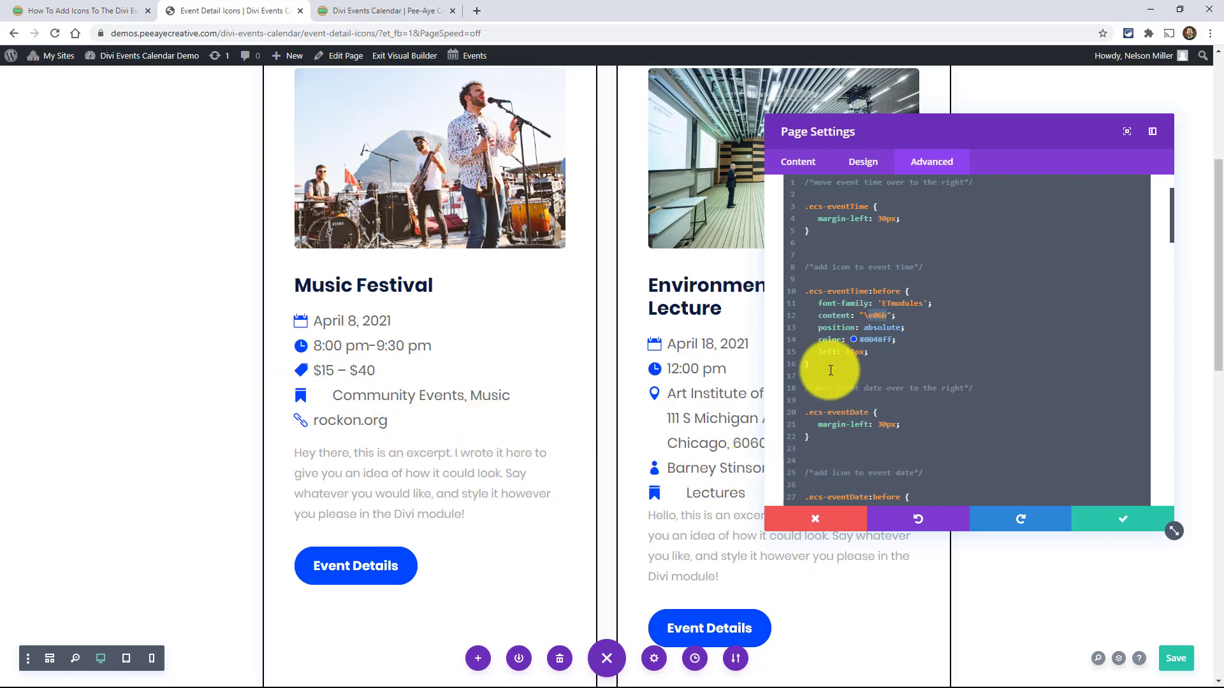
pyautogui.scroll(2, 830, 371)
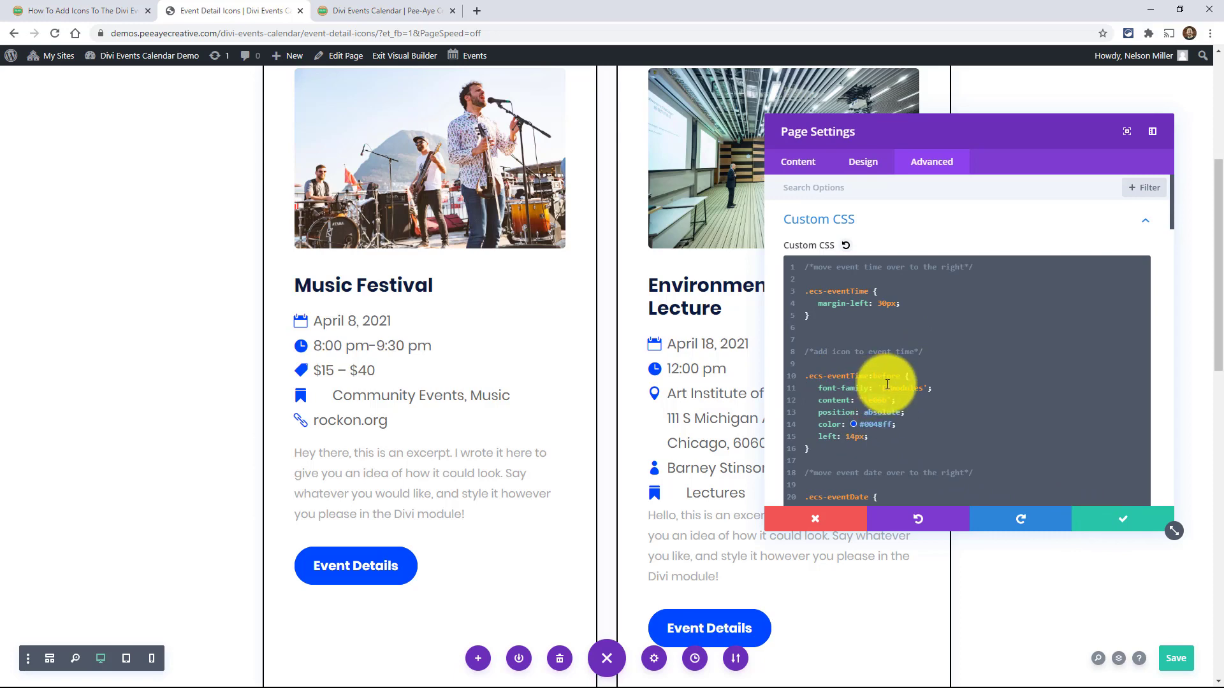
# - Open the Elegant Themes blog post linked in the tutorial's Choosing The Icons section
pyautogui.click(80, 11)
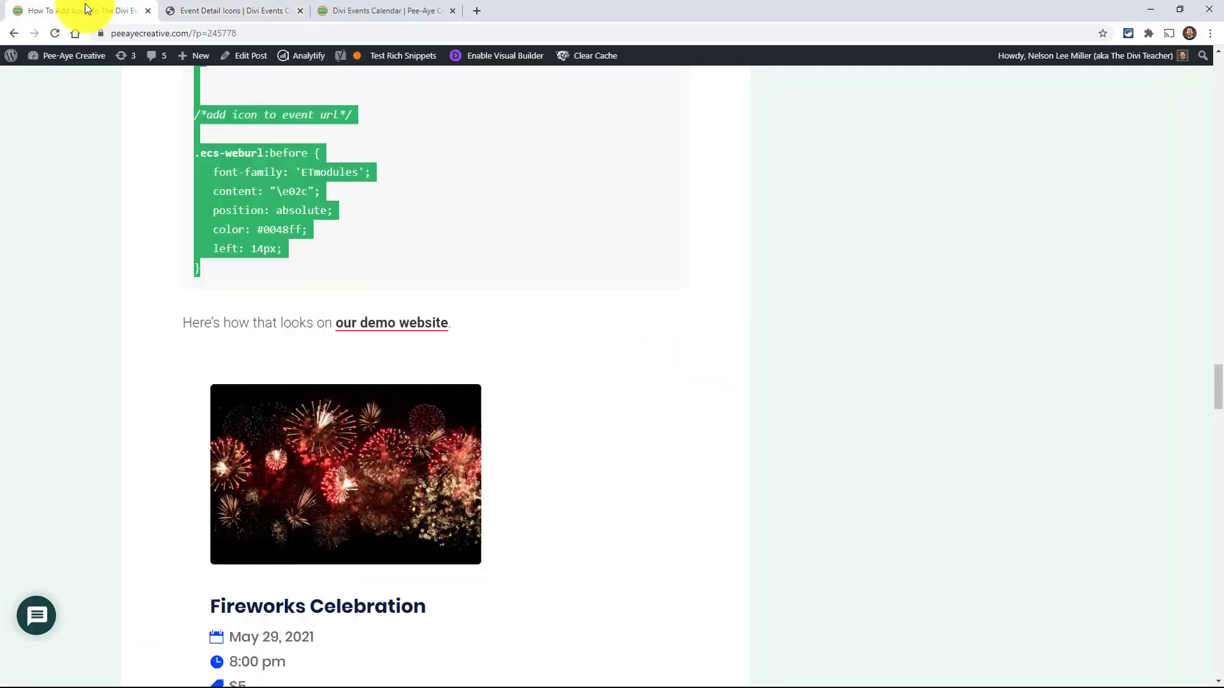
pyautogui.scroll(-8, 552, 376)
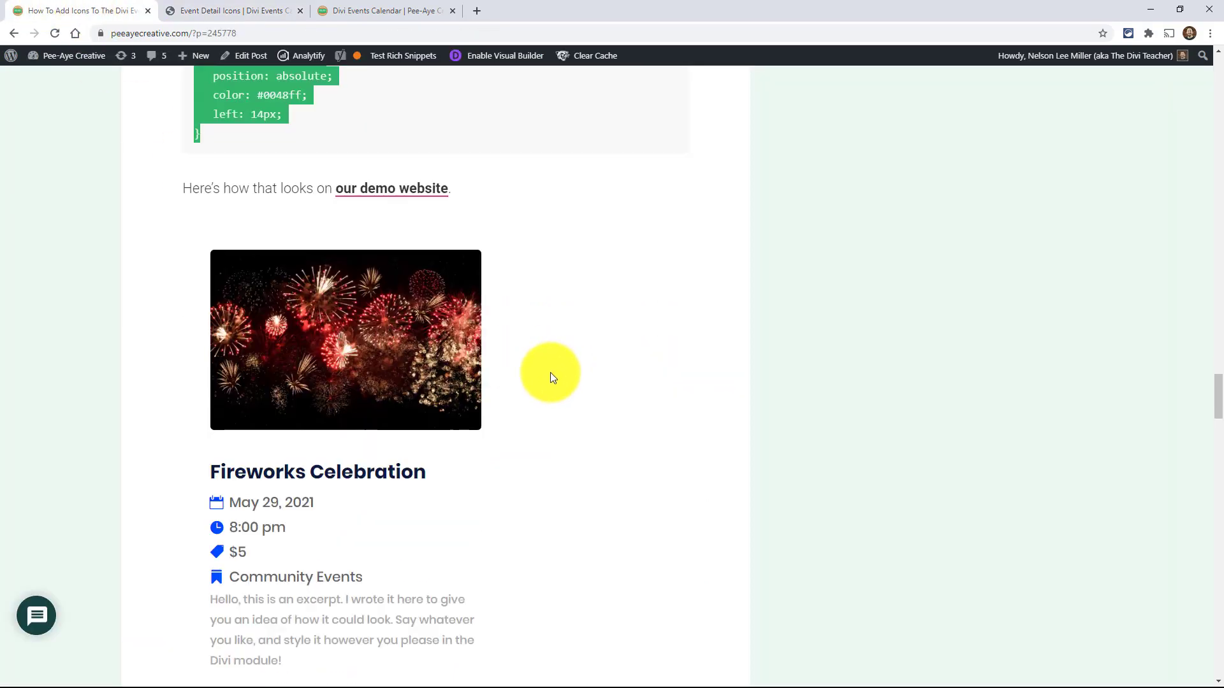
pyautogui.scroll(-3, 552, 376)
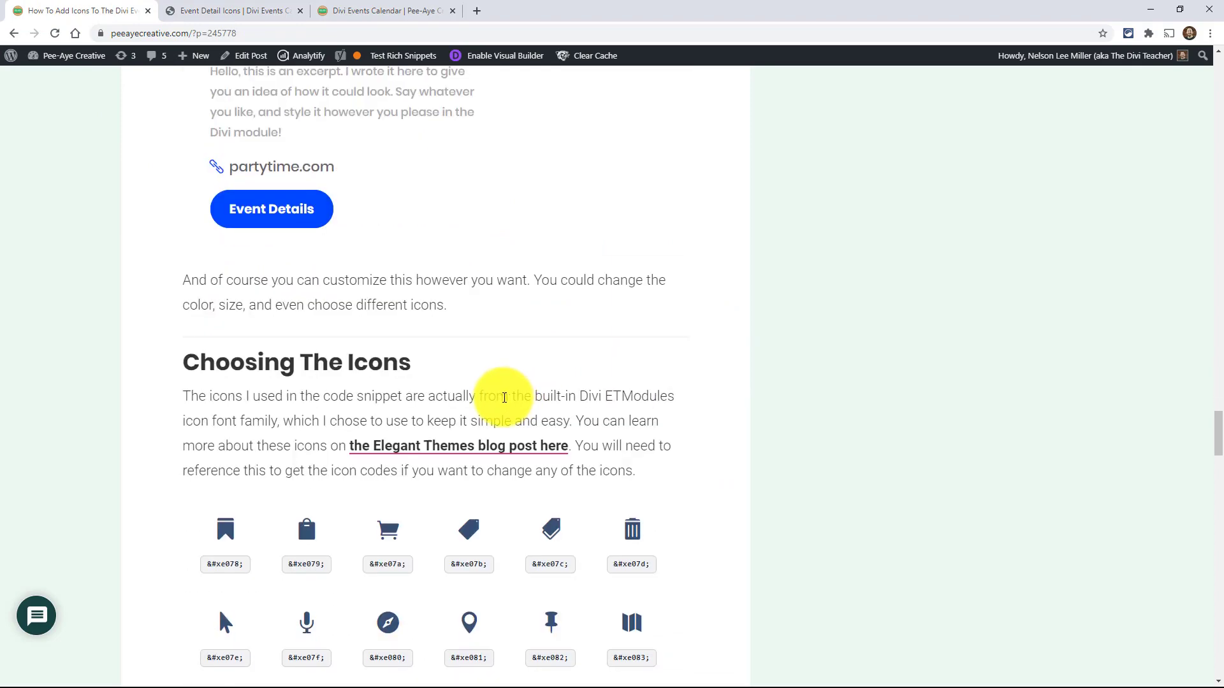
pyautogui.scroll(-1, 403, 415)
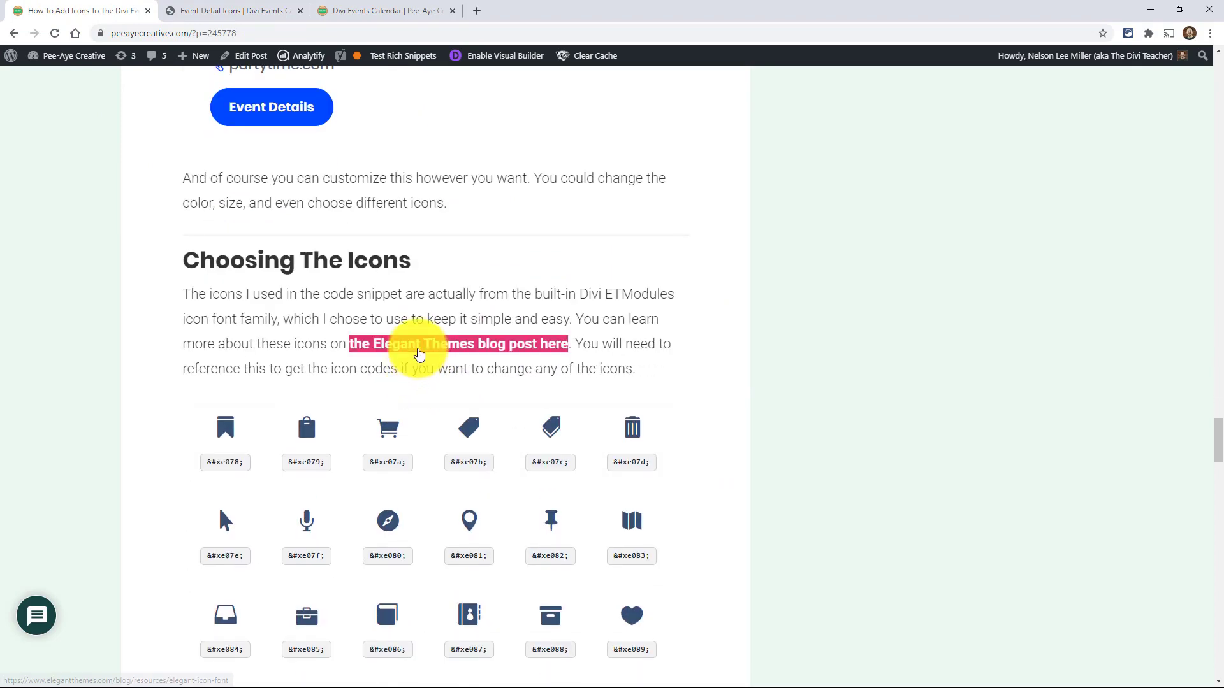
pyautogui.click(419, 353)
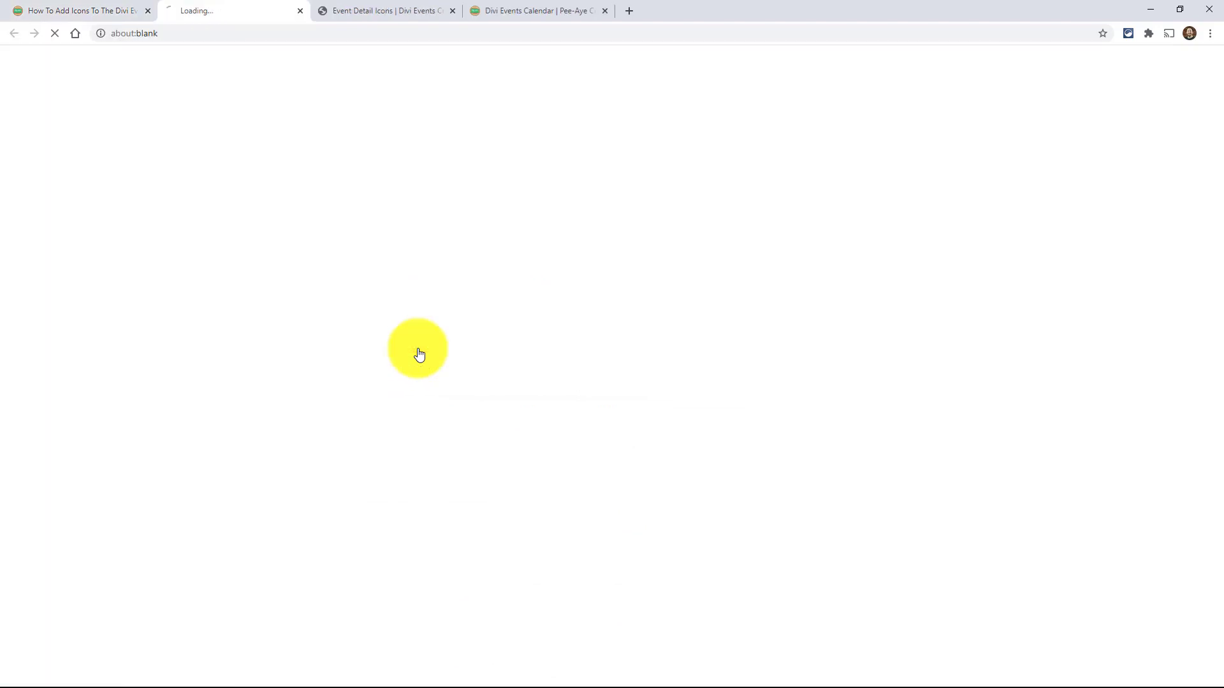
# - Return to the tutorial post and read its explanation of icon codes and the Font Awesome alternative
pyautogui.click(38, 9)
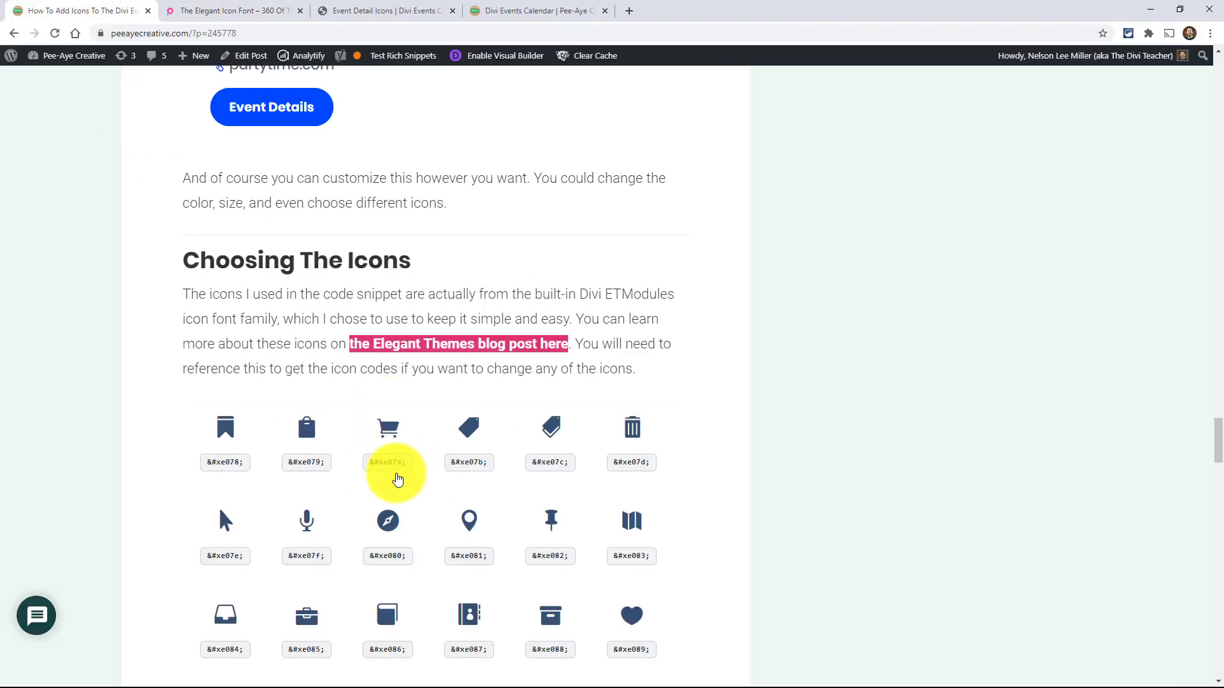
pyautogui.scroll(-1, 396, 490)
pyautogui.scroll(-2, 395, 490)
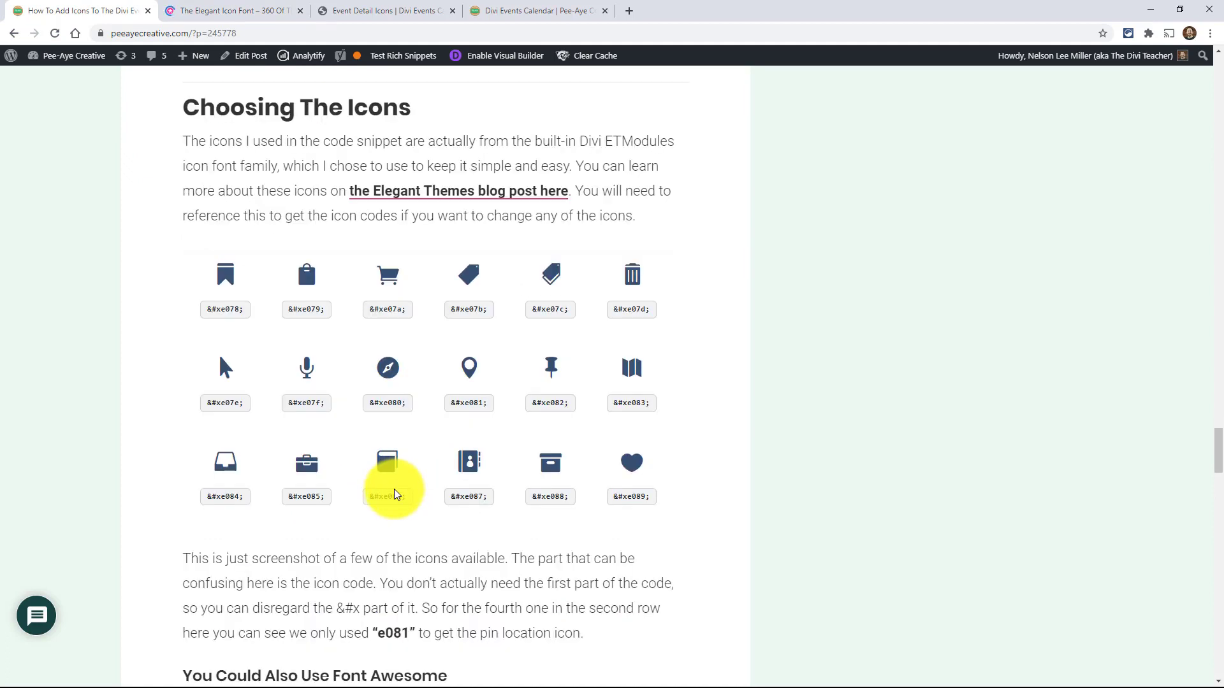
pyautogui.scroll(-2, 395, 490)
pyautogui.scroll(-1, 393, 495)
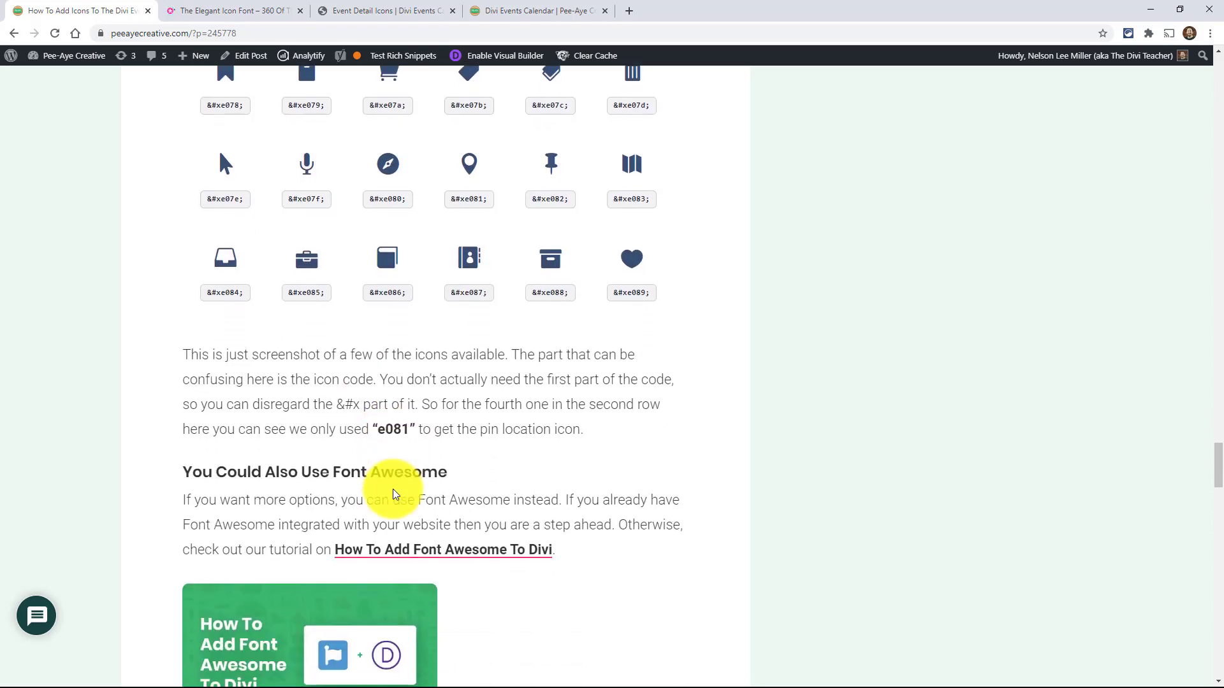
pyautogui.scroll(-6, 391, 495)
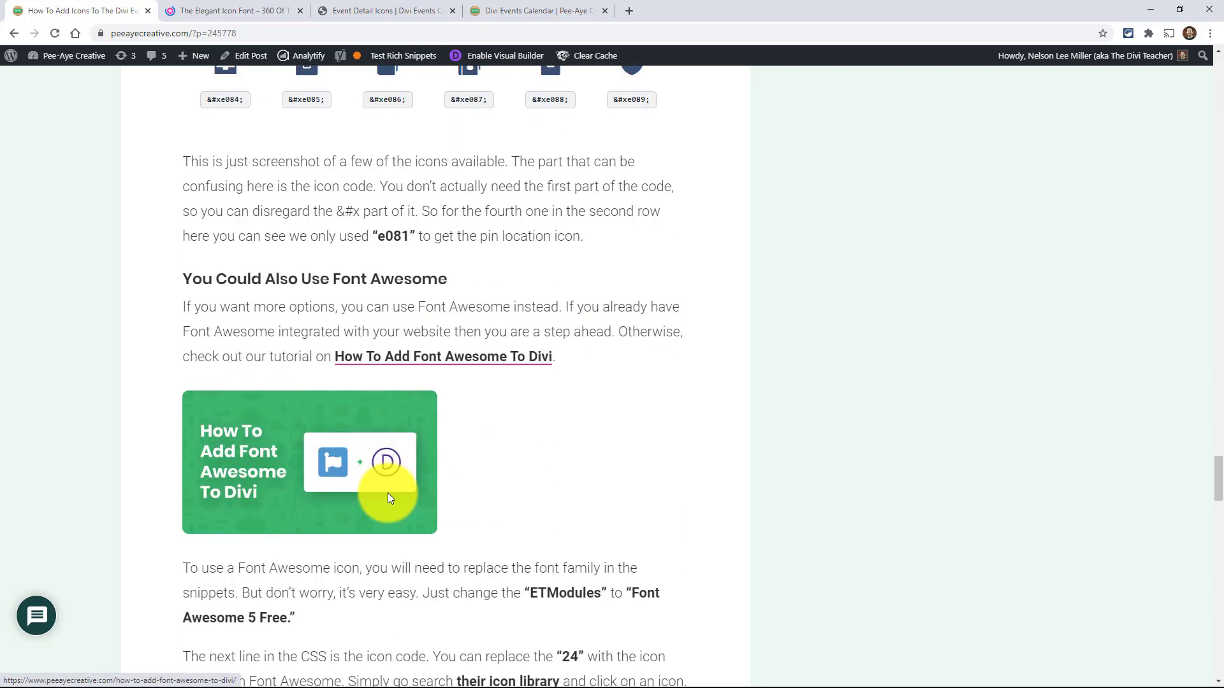
pyautogui.scroll(-5, 388, 494)
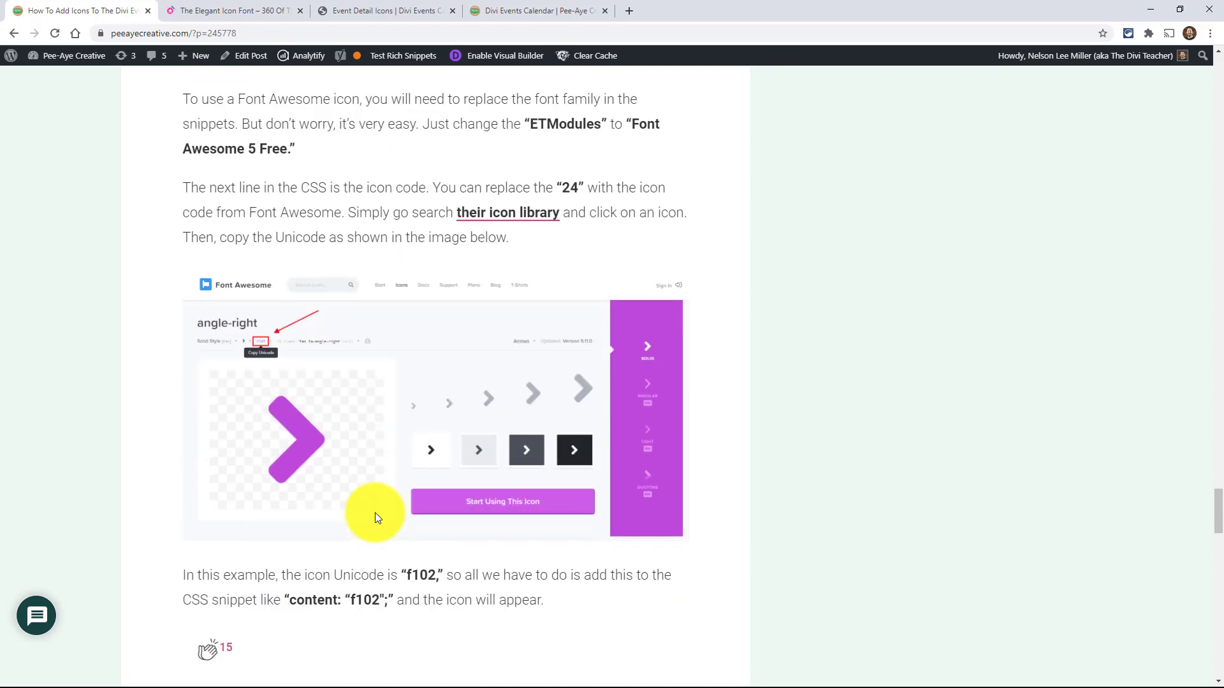
pyautogui.scroll(5, 375, 514)
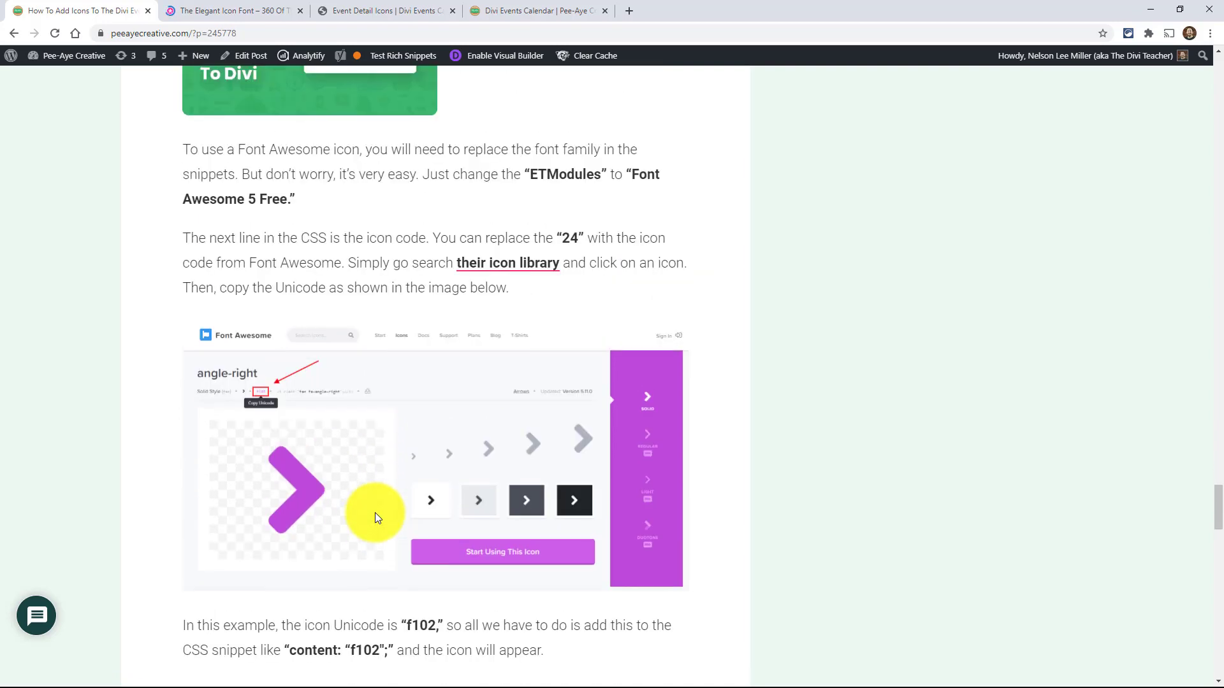
pyautogui.scroll(3, 375, 512)
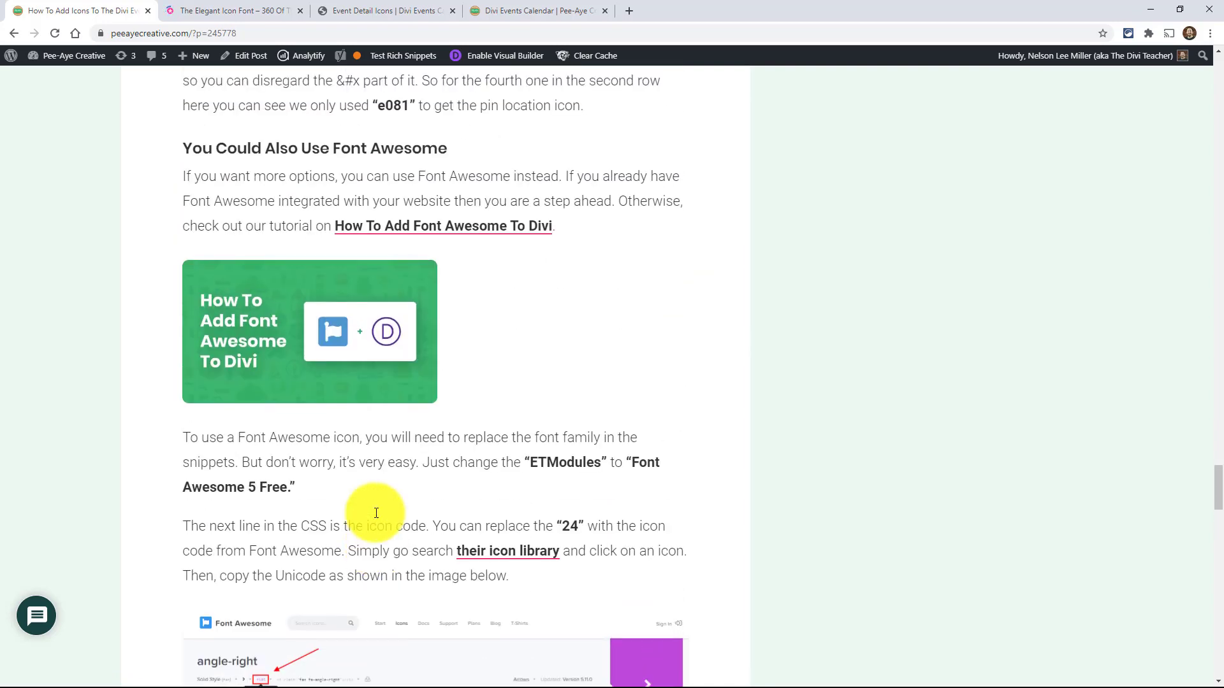
pyautogui.scroll(2, 376, 513)
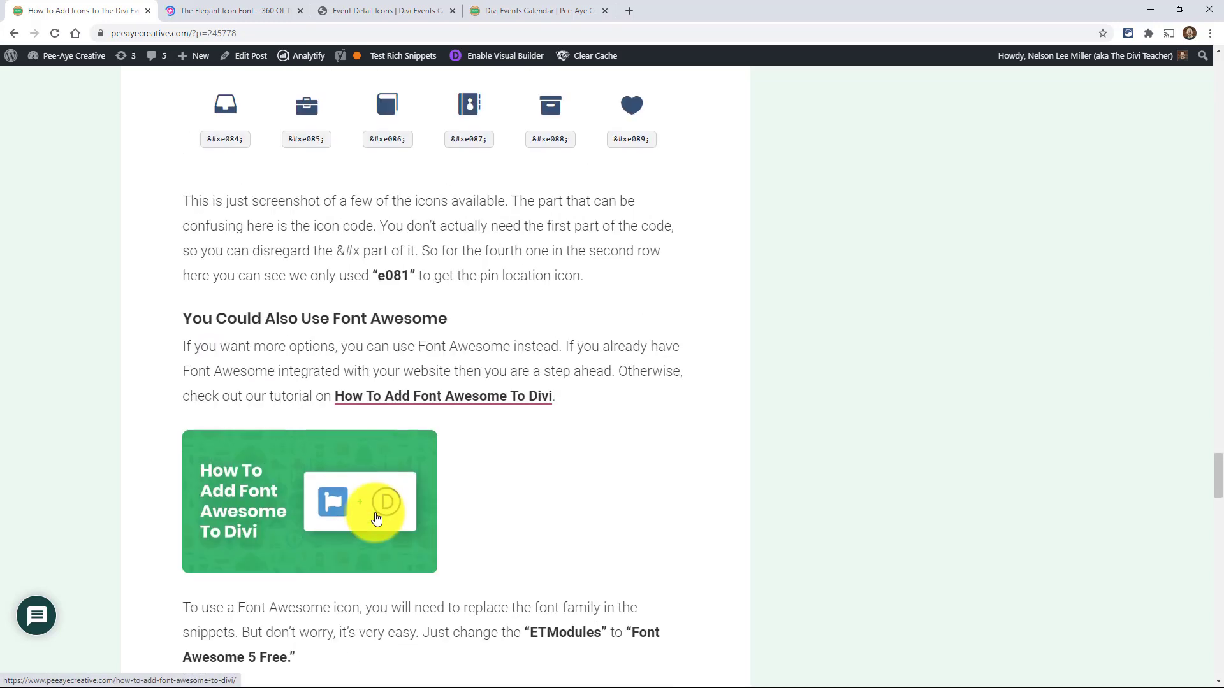
pyautogui.scroll(5, 376, 518)
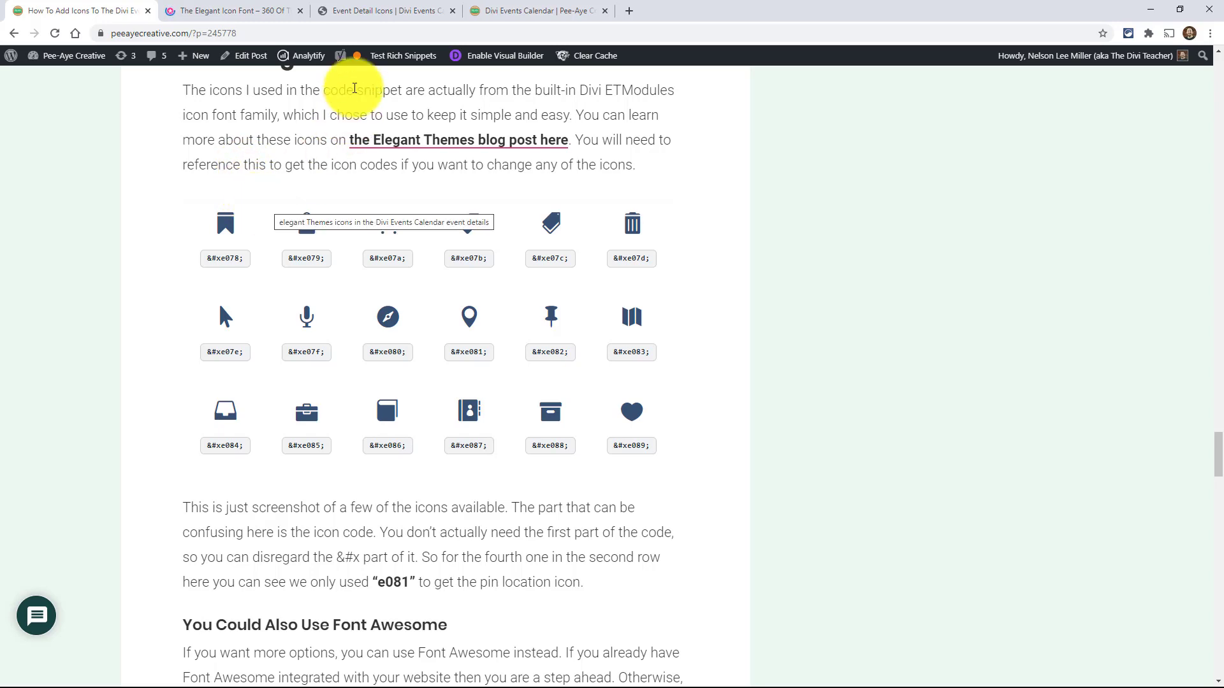
# - Return to the Event Detail Icons page and examine the event time selector and its two rules in the Custom CSS
pyautogui.click(411, 13)
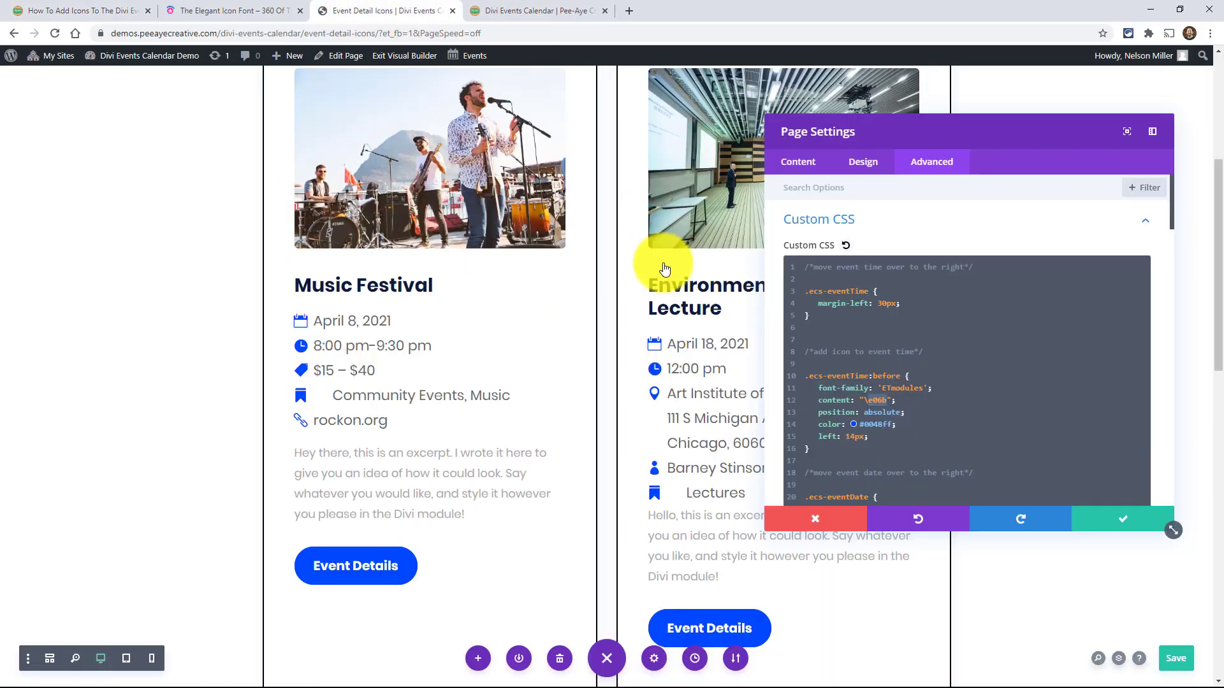
pyautogui.doubleClick(837, 292)
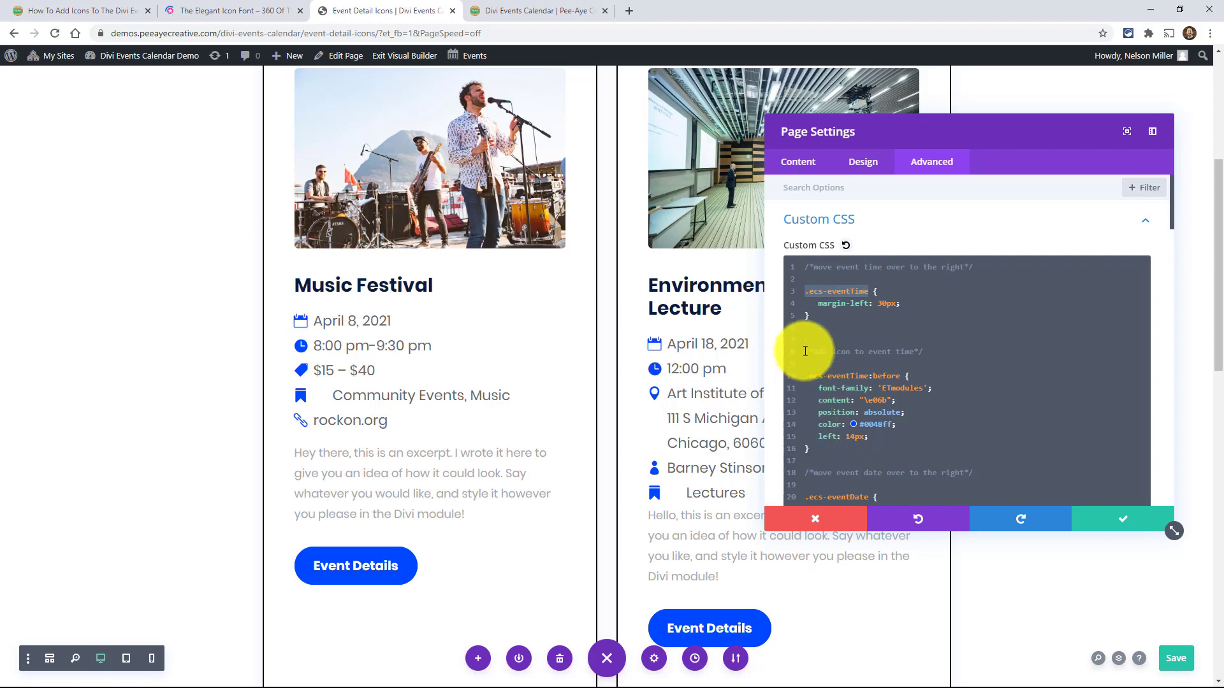
pyautogui.keyDown('shift'); pyautogui.click(795, 296); pyautogui.keyUp('shift')
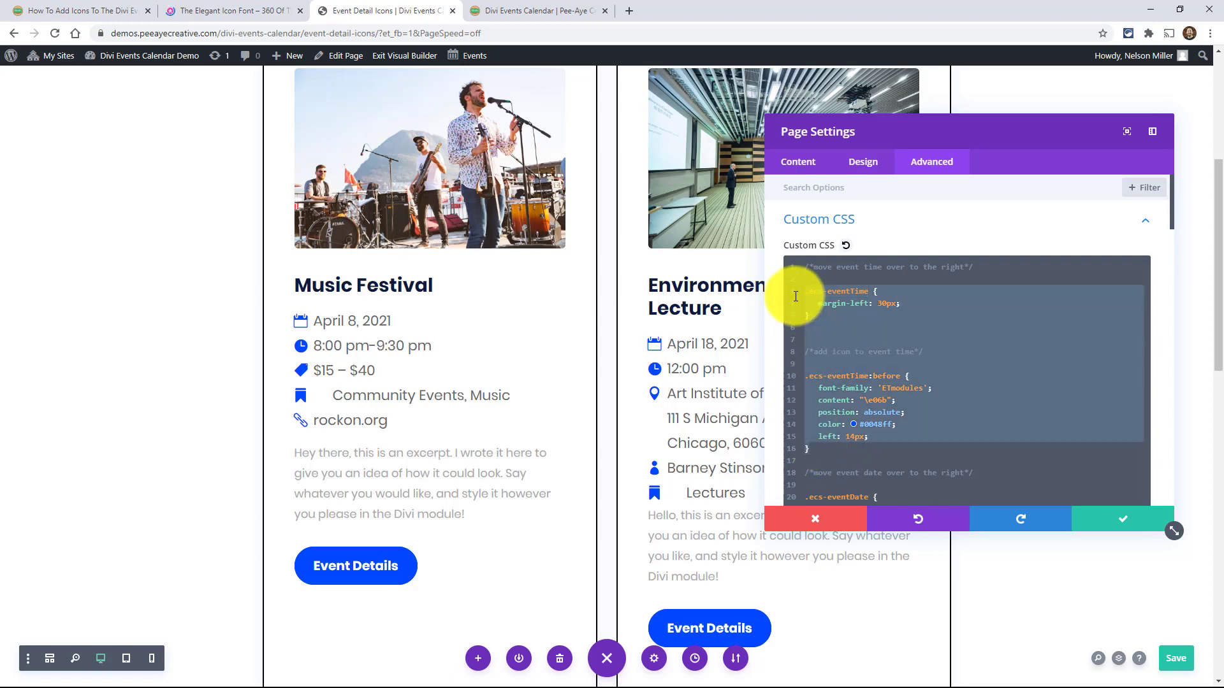
pyautogui.click(871, 442)
# - Examine the remaining Custom CSS rules from event date through event url, including their icon codes and colors
pyautogui.scroll(-4, 872, 456)
pyautogui.scroll(-1, 866, 281)
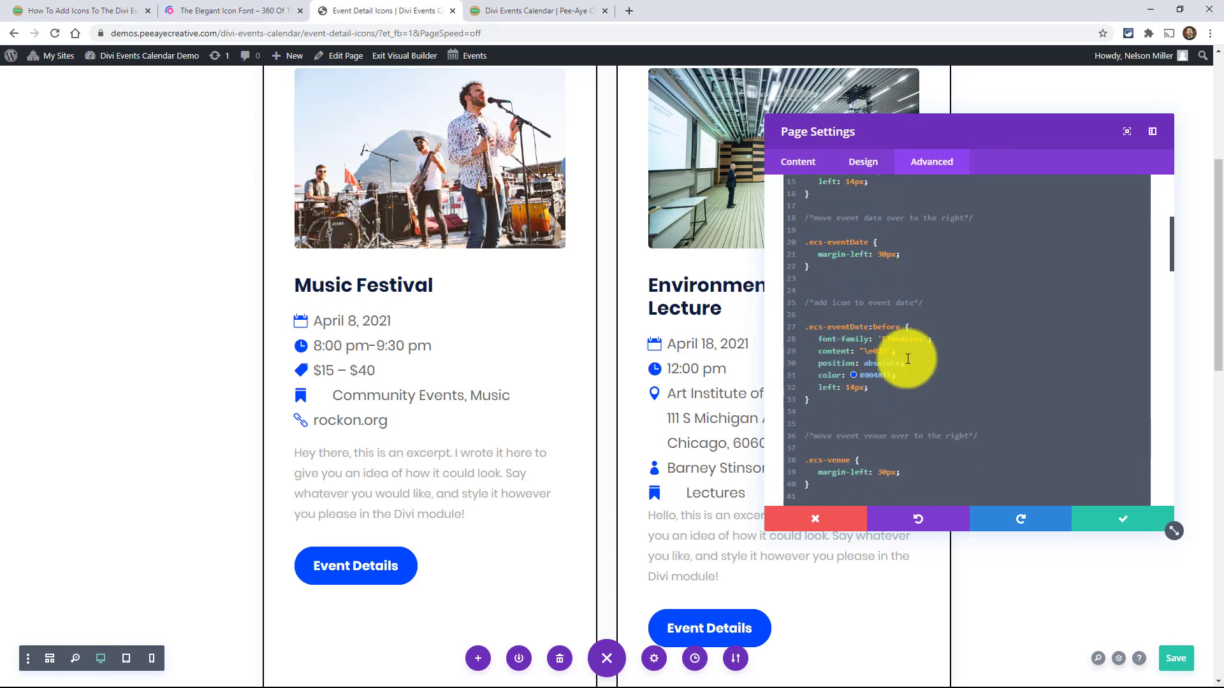
pyautogui.scroll(-5, 847, 446)
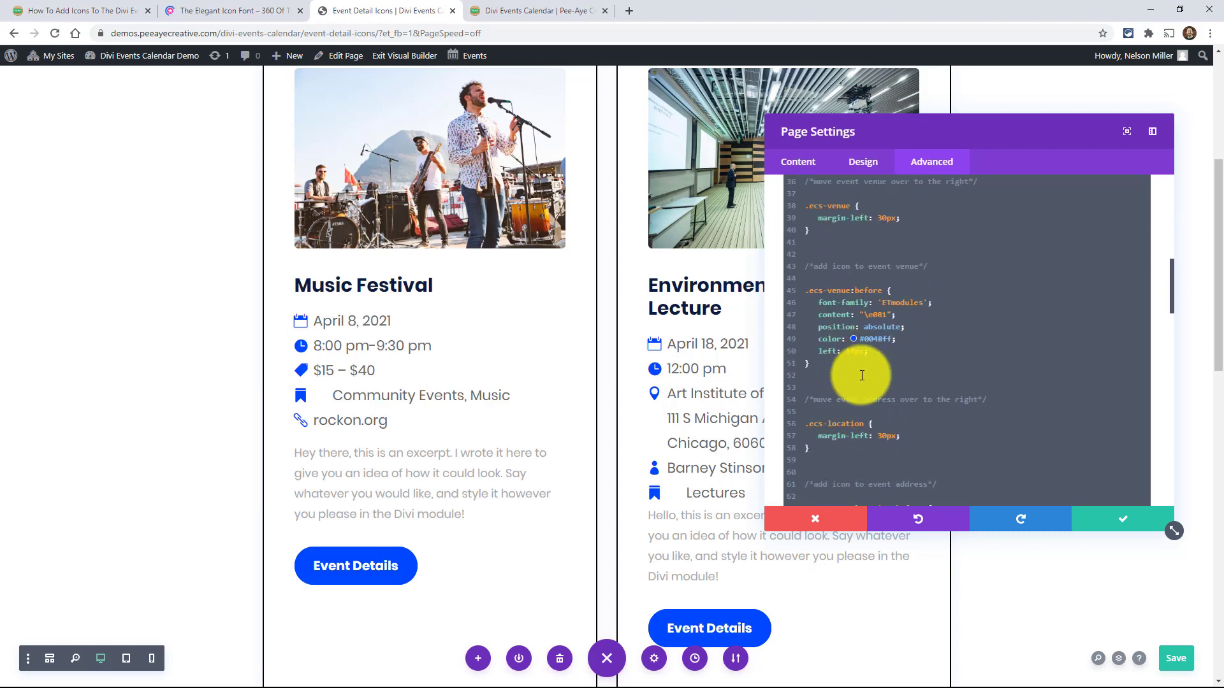
pyautogui.scroll(-5, 863, 383)
pyautogui.scroll(-1, 860, 378)
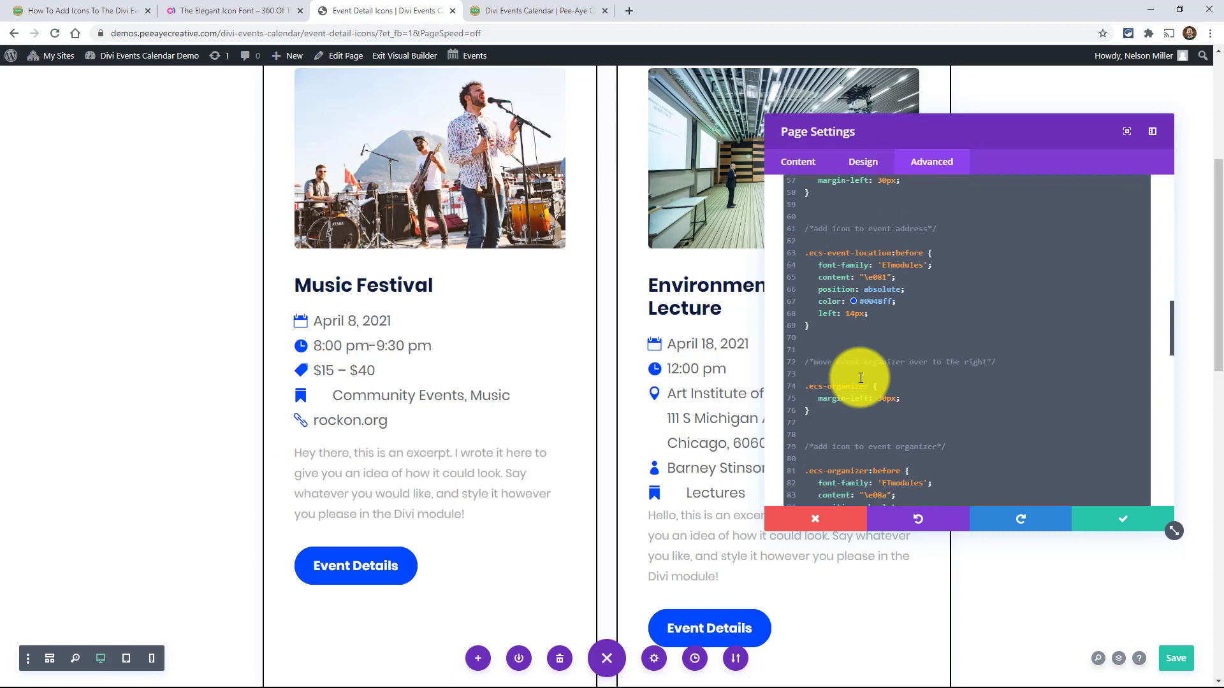
pyautogui.scroll(-9, 861, 378)
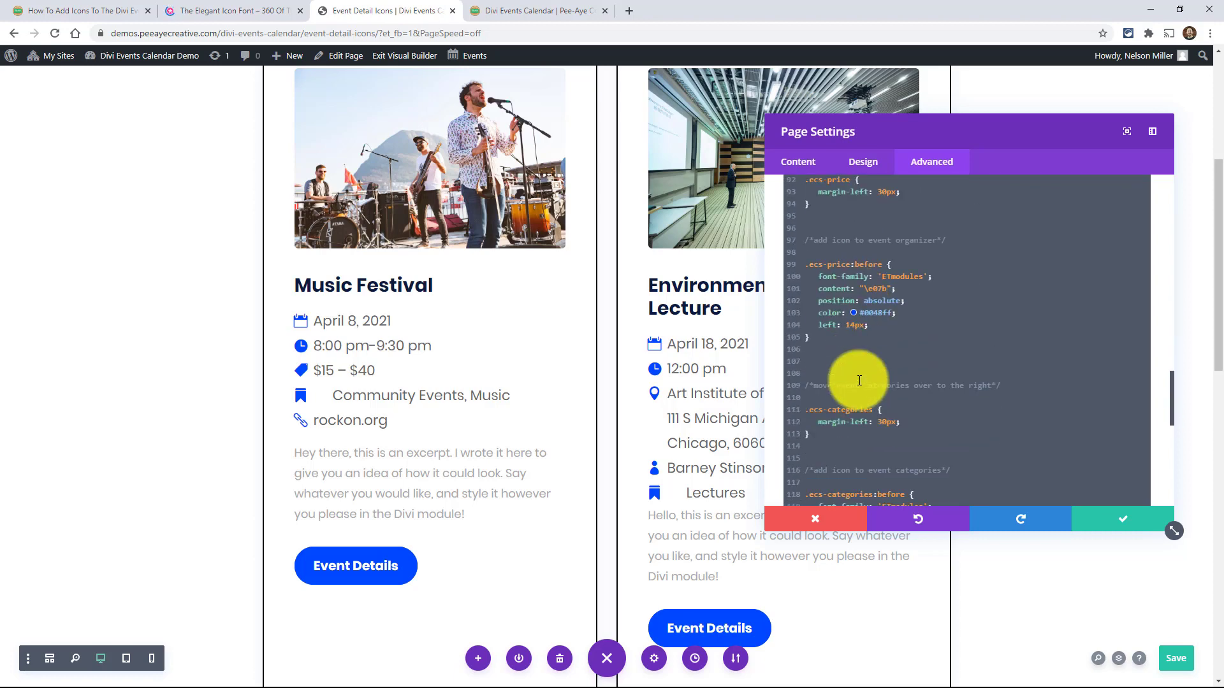
pyautogui.scroll(-5, 859, 380)
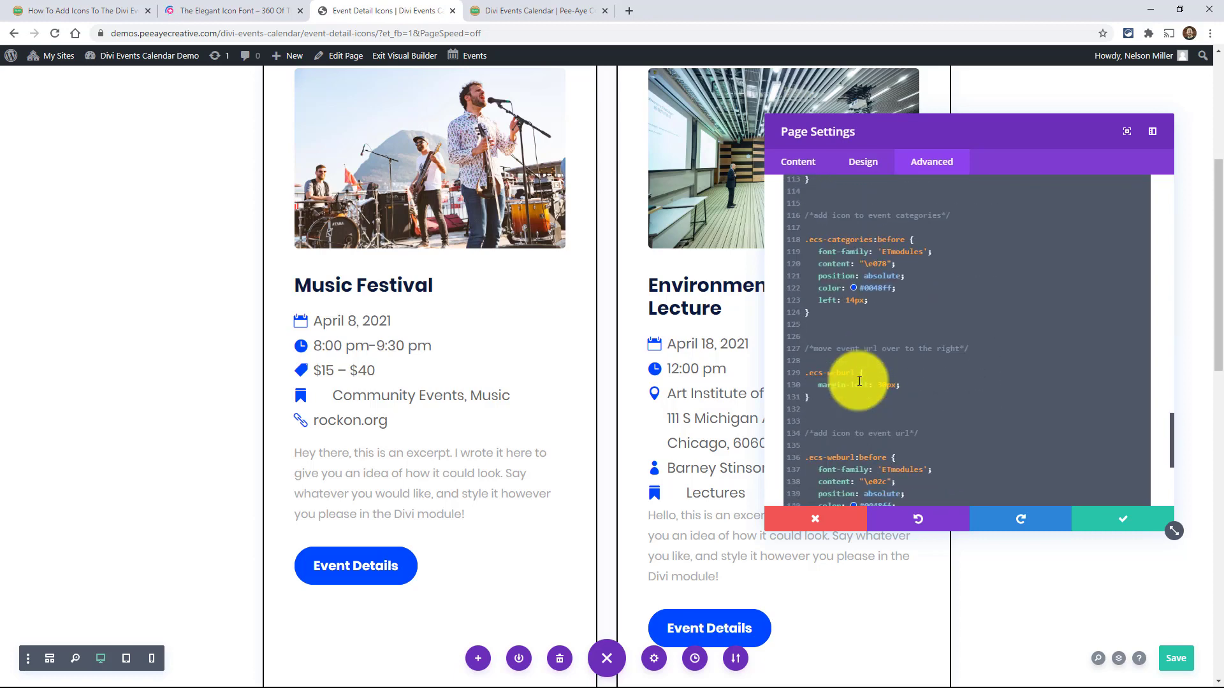
pyautogui.scroll(20, 859, 380)
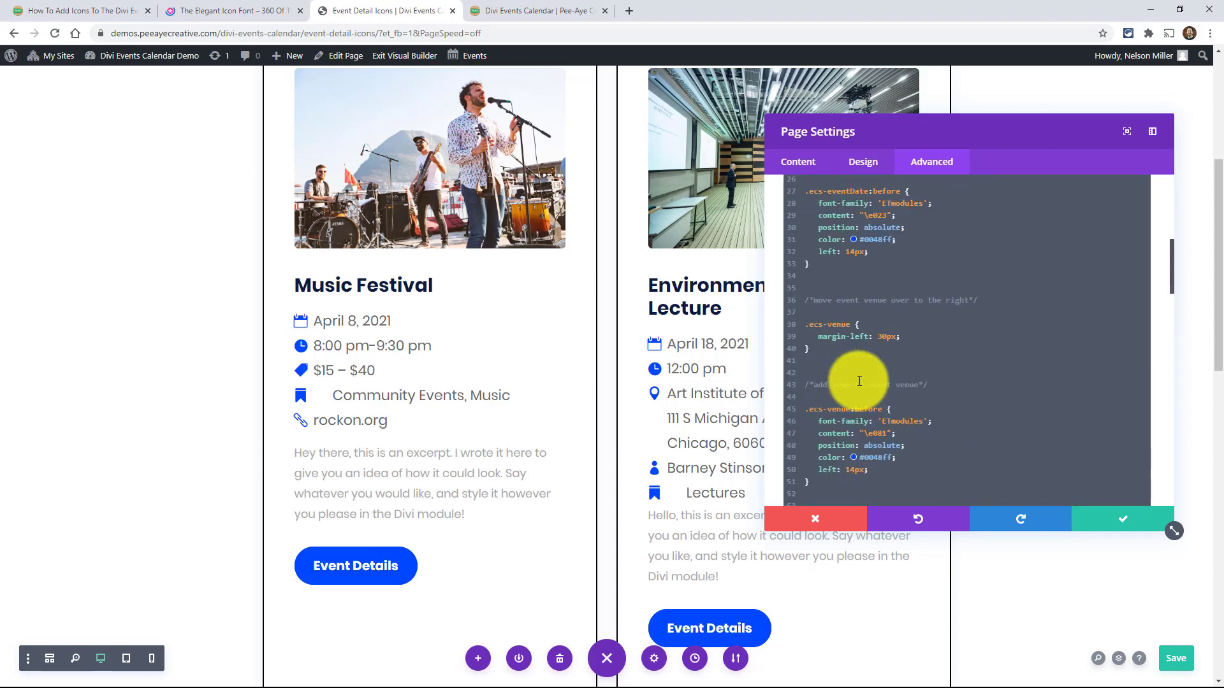
pyautogui.scroll(2, 859, 380)
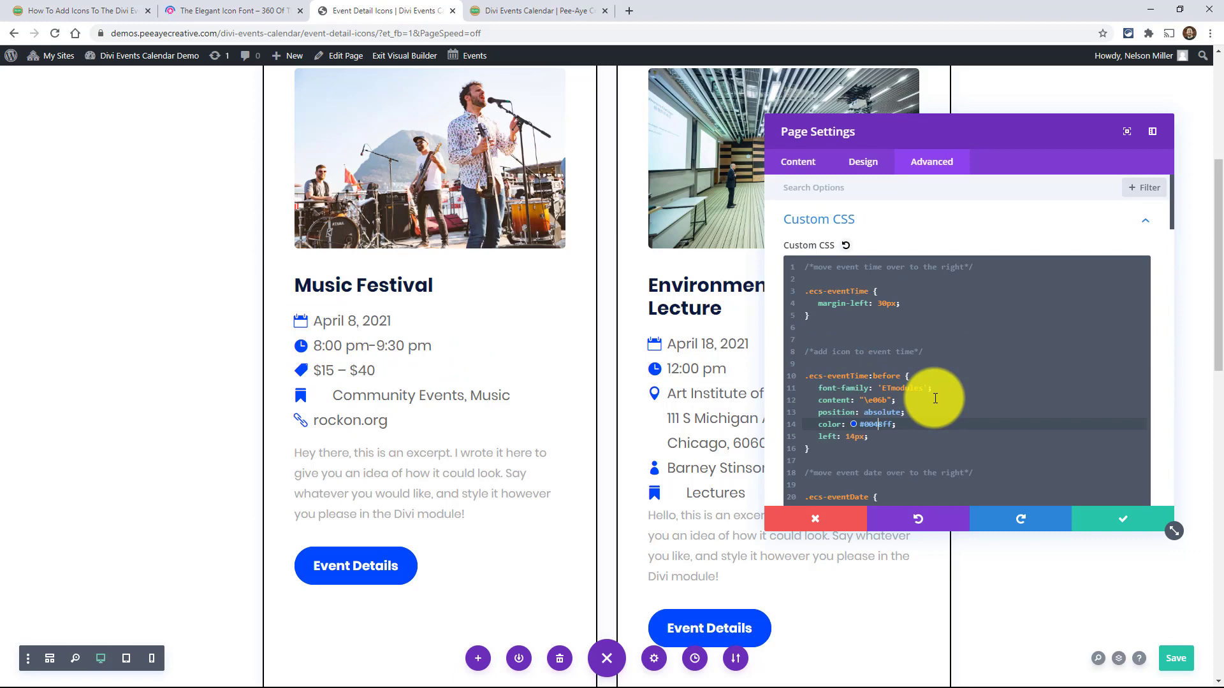
# - Switch to the Elegant Icon Font post and look through its list of icons and their unicode codes
pyautogui.click(197, 15)
pyautogui.scroll(-6, 666, 377)
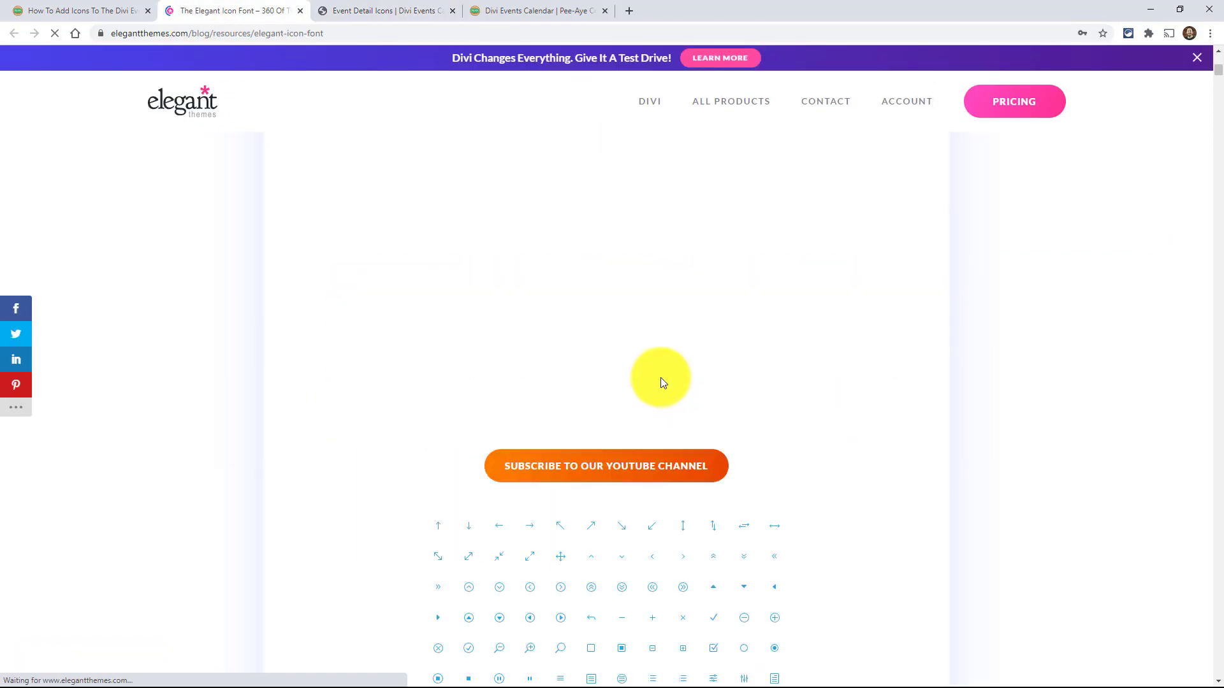
pyautogui.scroll(-20, 661, 383)
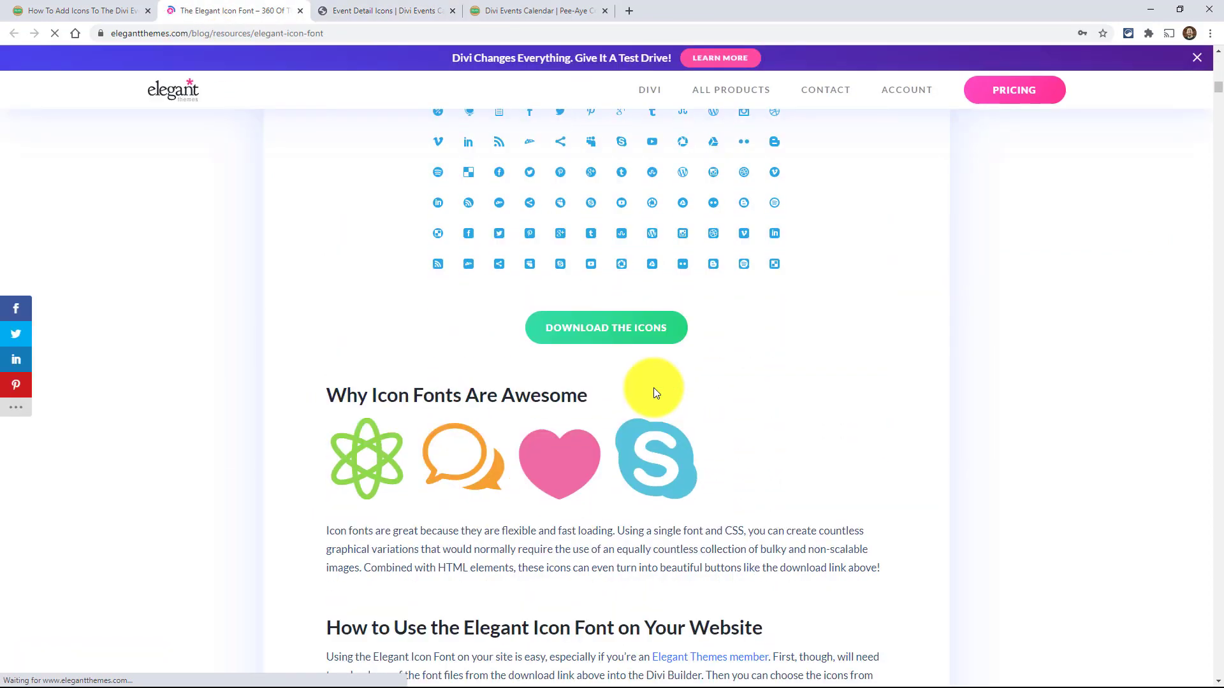
pyautogui.scroll(-20, 654, 390)
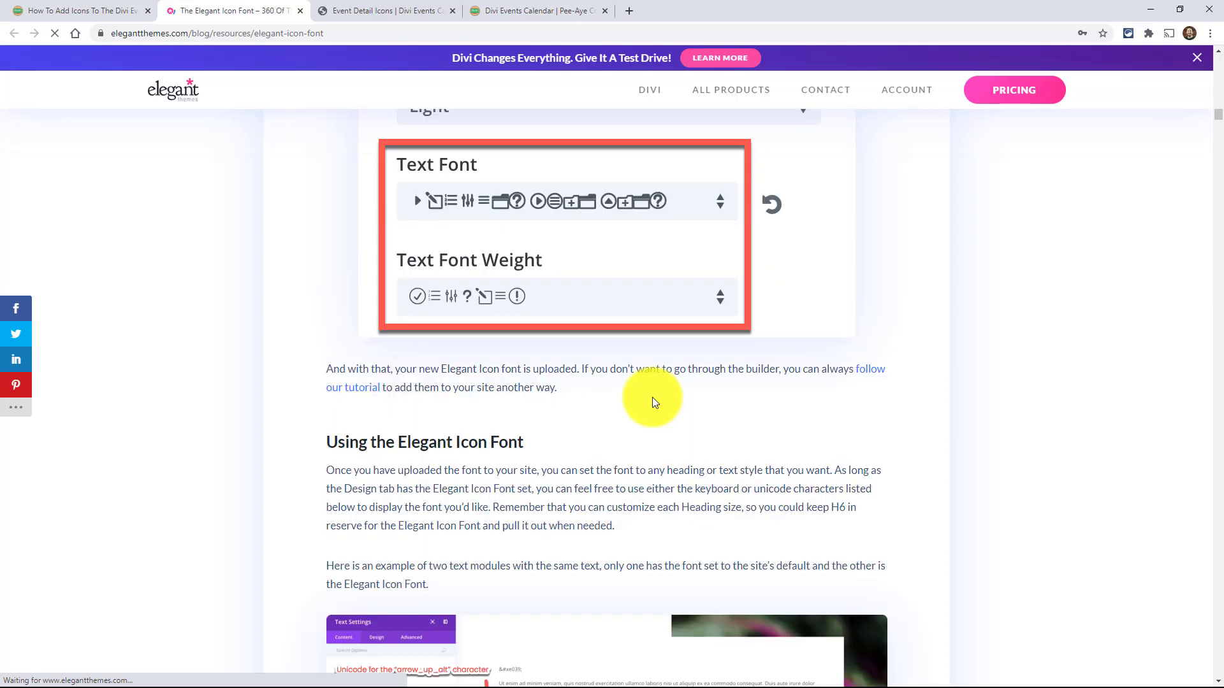
pyautogui.scroll(-9, 652, 397)
pyautogui.scroll(7, 491, 355)
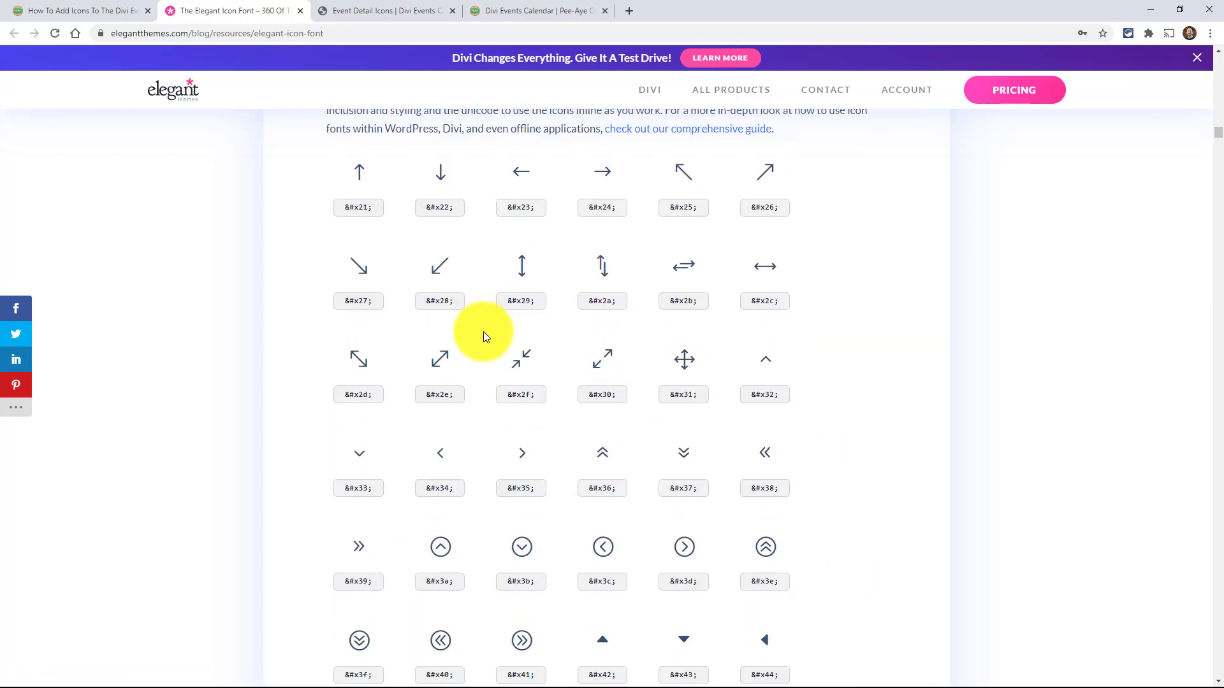
pyautogui.scroll(-8, 644, 383)
pyautogui.scroll(-7, 645, 384)
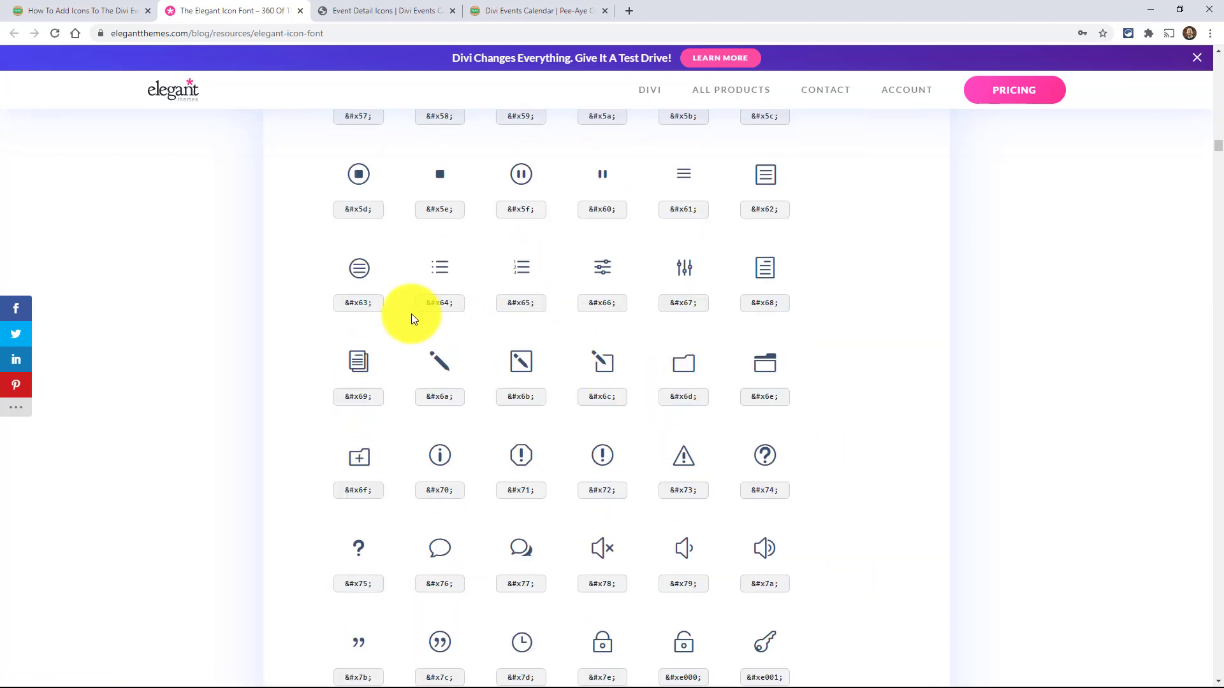
pyautogui.scroll(-2, 411, 313)
pyautogui.scroll(-3, 414, 316)
pyautogui.scroll(-5, 415, 321)
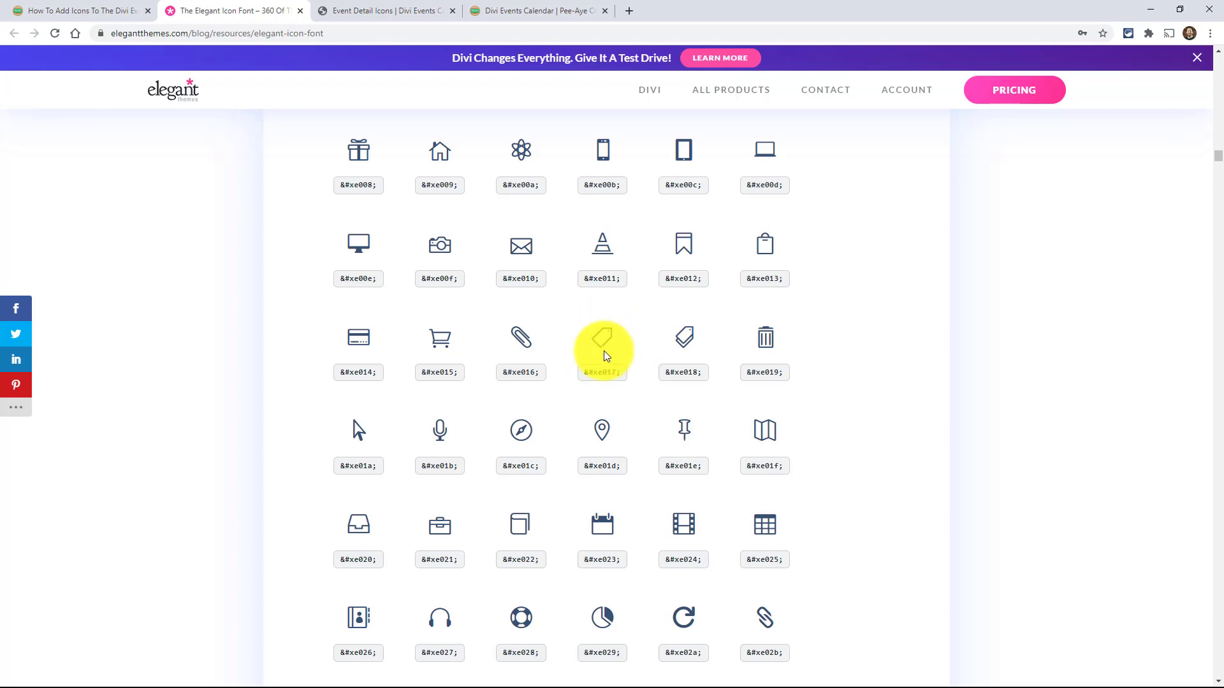
pyautogui.scroll(-15, 603, 373)
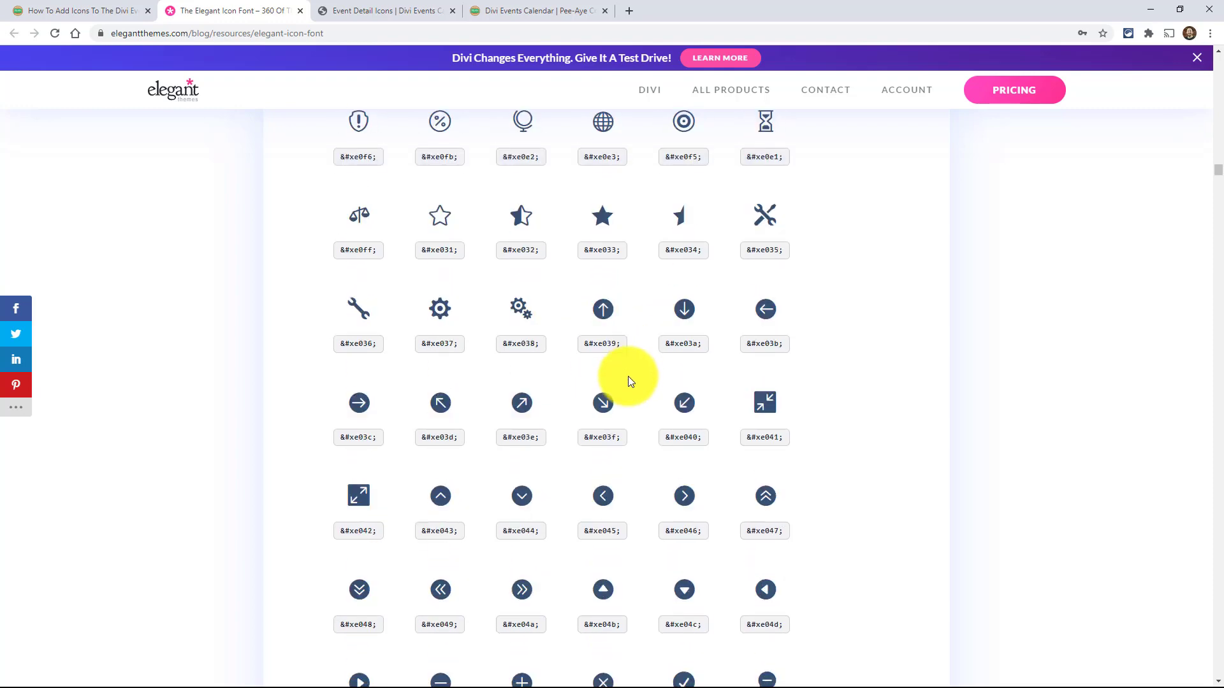
pyautogui.scroll(-2, 629, 381)
pyautogui.scroll(-8, 492, 339)
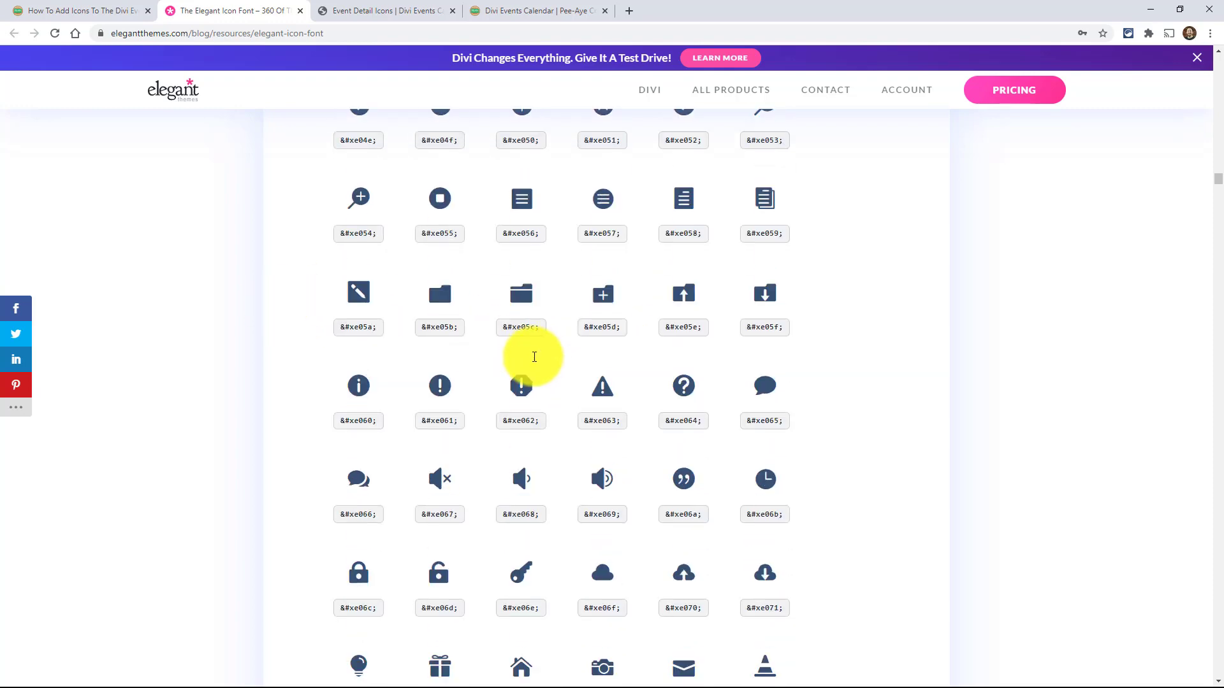
# - Find the location pin icon in the list, highlight its code, and compare it with the tutorial post's explanation of which part to use
pyautogui.scroll(-5, 613, 372)
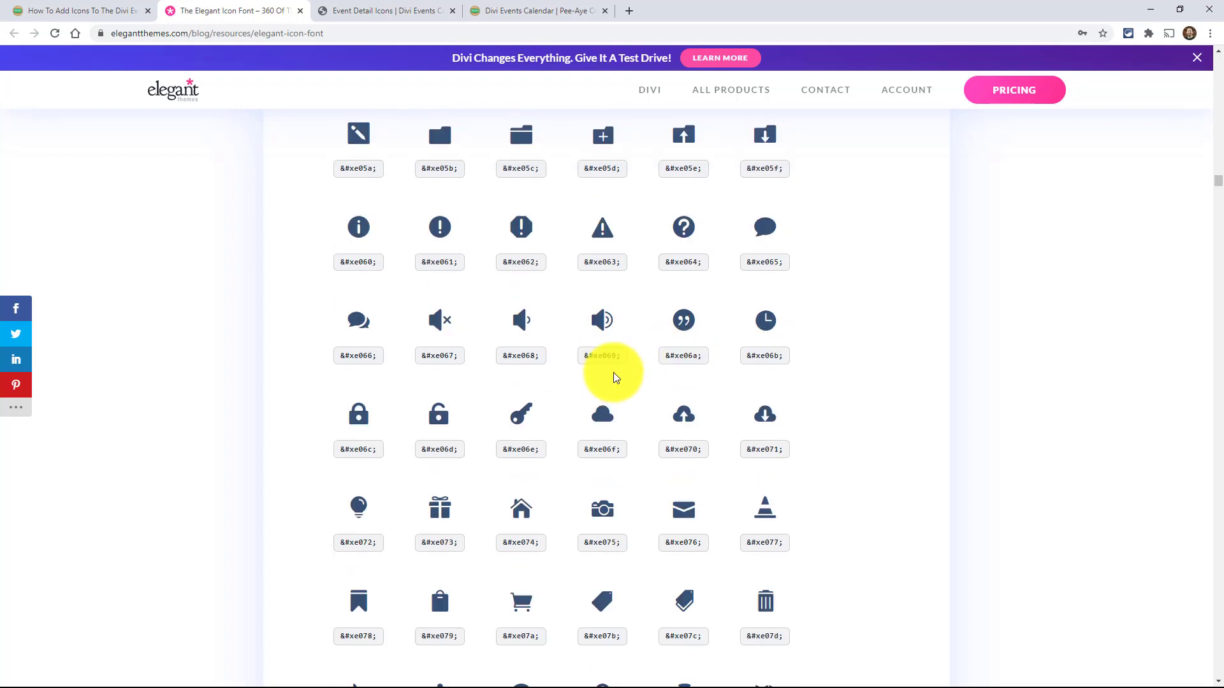
pyautogui.scroll(-3, 613, 372)
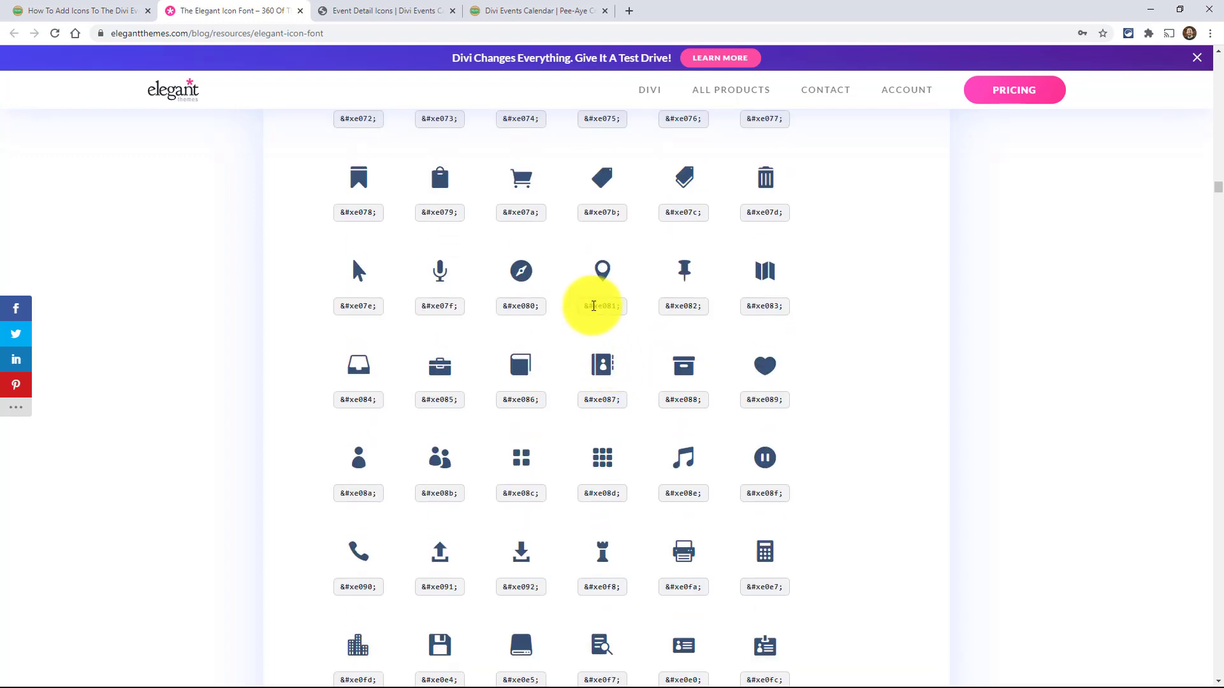
pyautogui.tripleClick(610, 306)
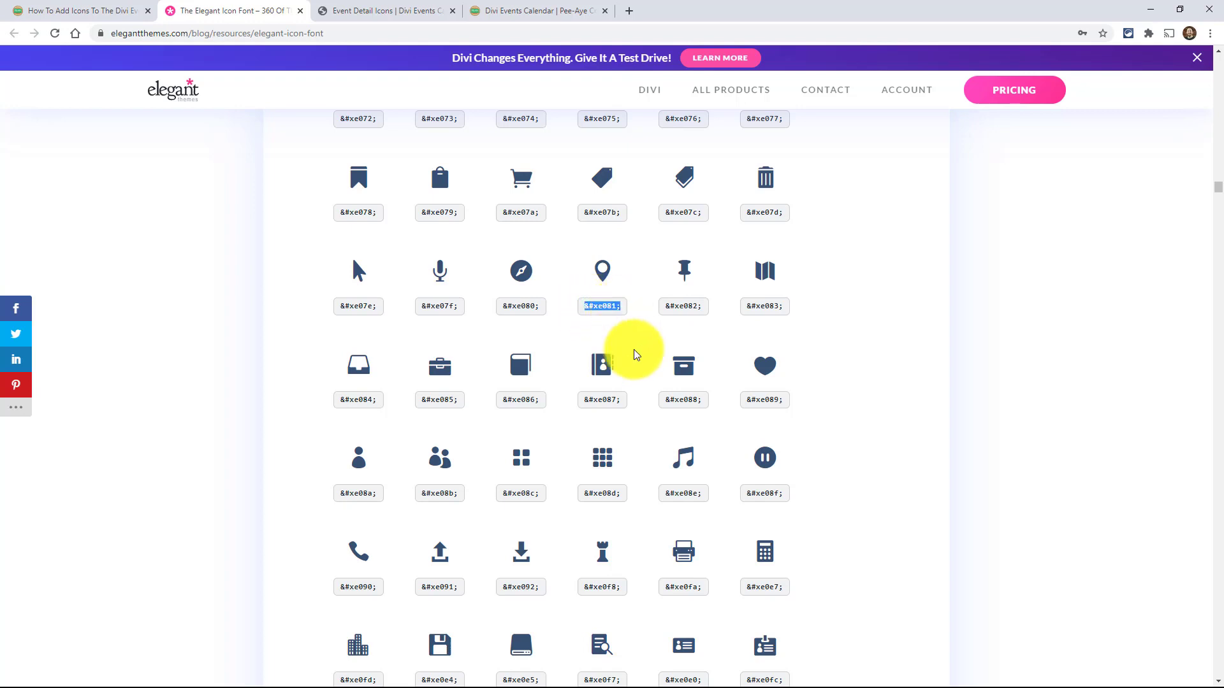
pyautogui.click(625, 320)
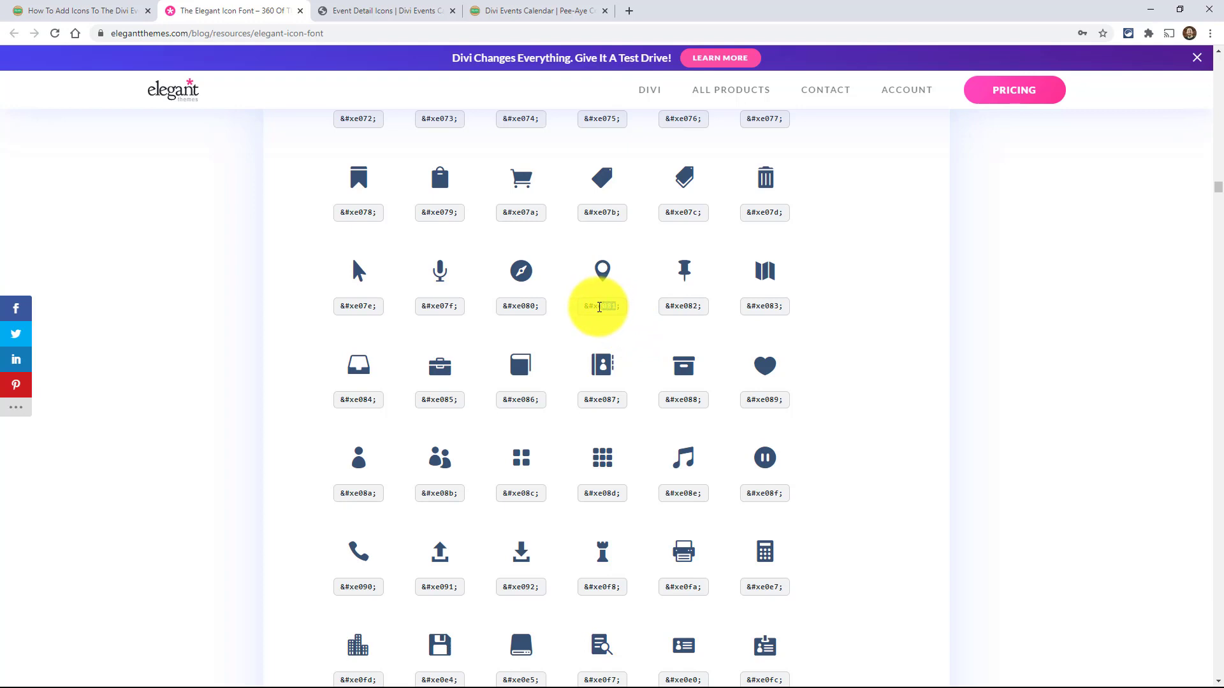
pyautogui.tripleClick(599, 307)
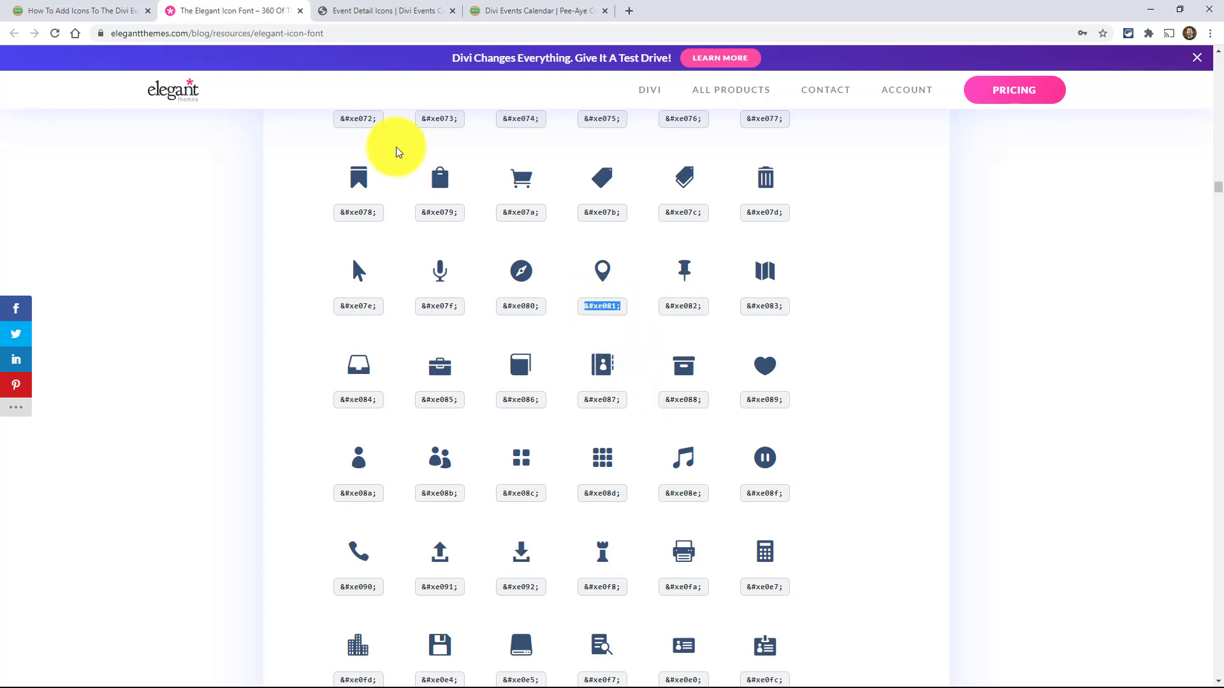
pyautogui.click(49, 10)
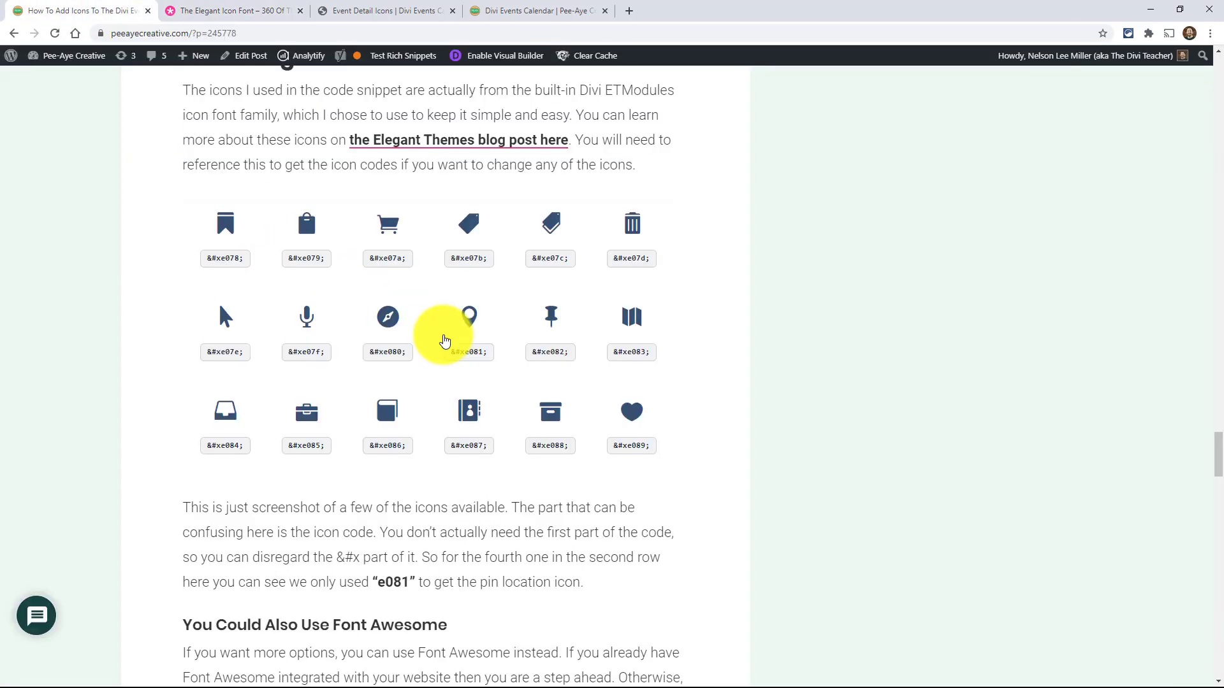
pyautogui.scroll(-2, 437, 342)
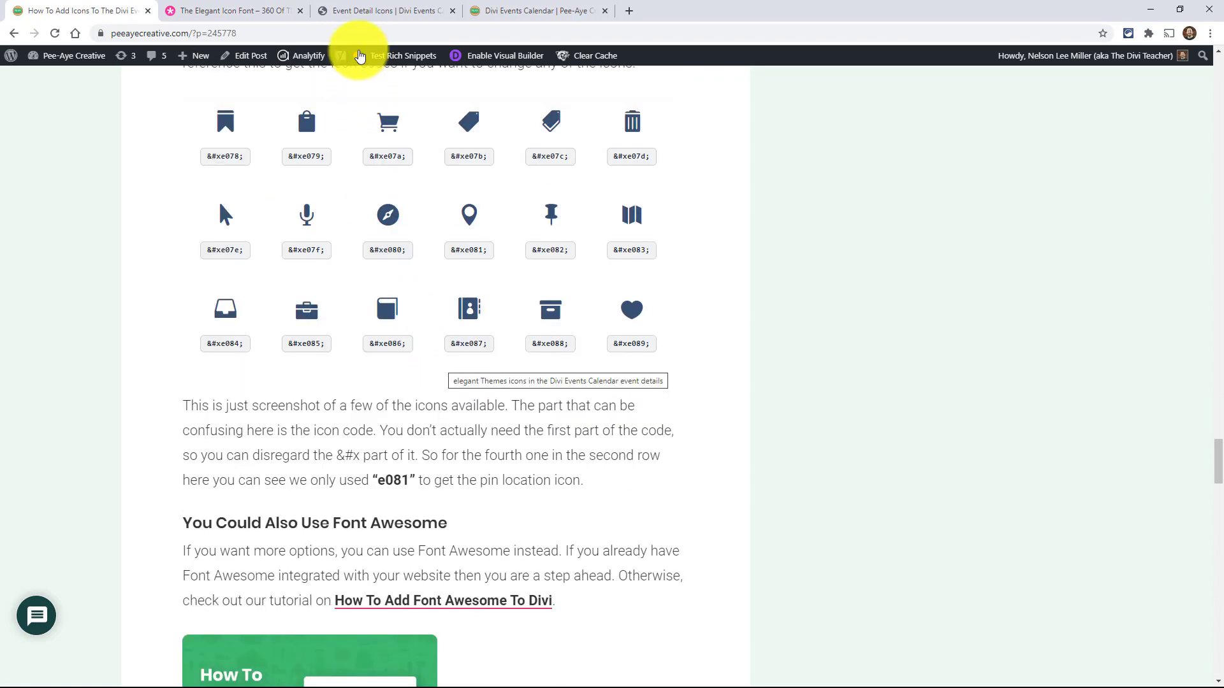
# - Return to the Event Detail Icons page, save it with its Custom CSS, and exit the visual builder
pyautogui.click(363, 12)
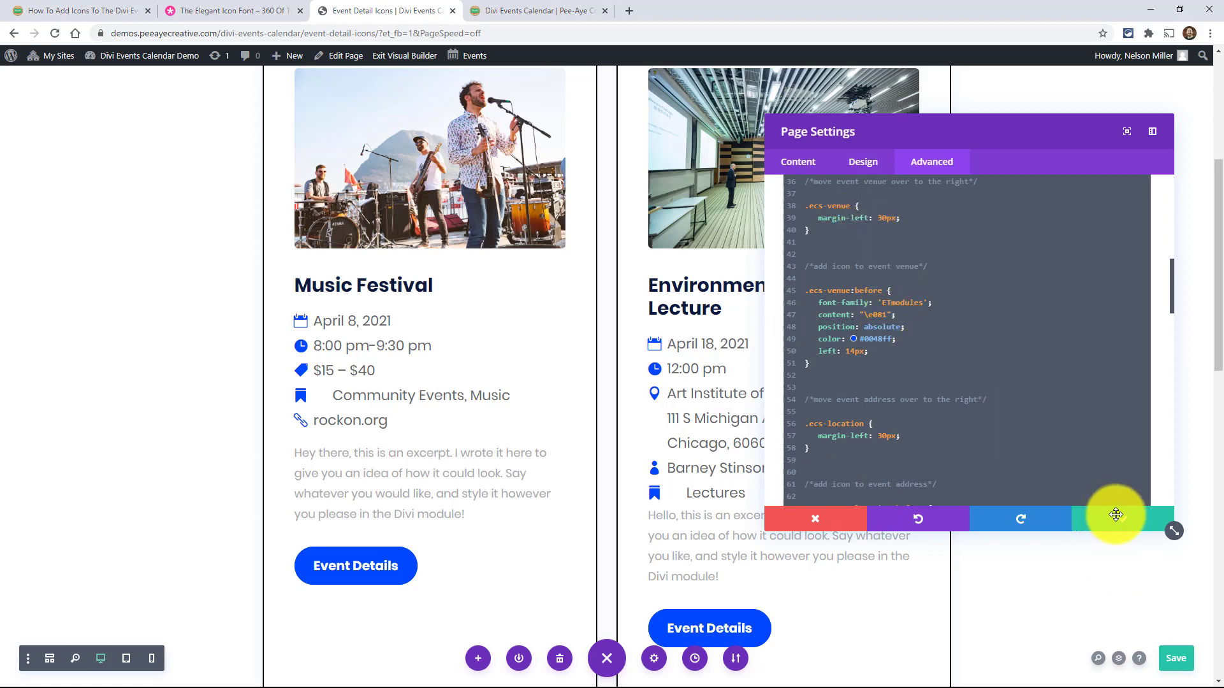
pyautogui.click(1172, 659)
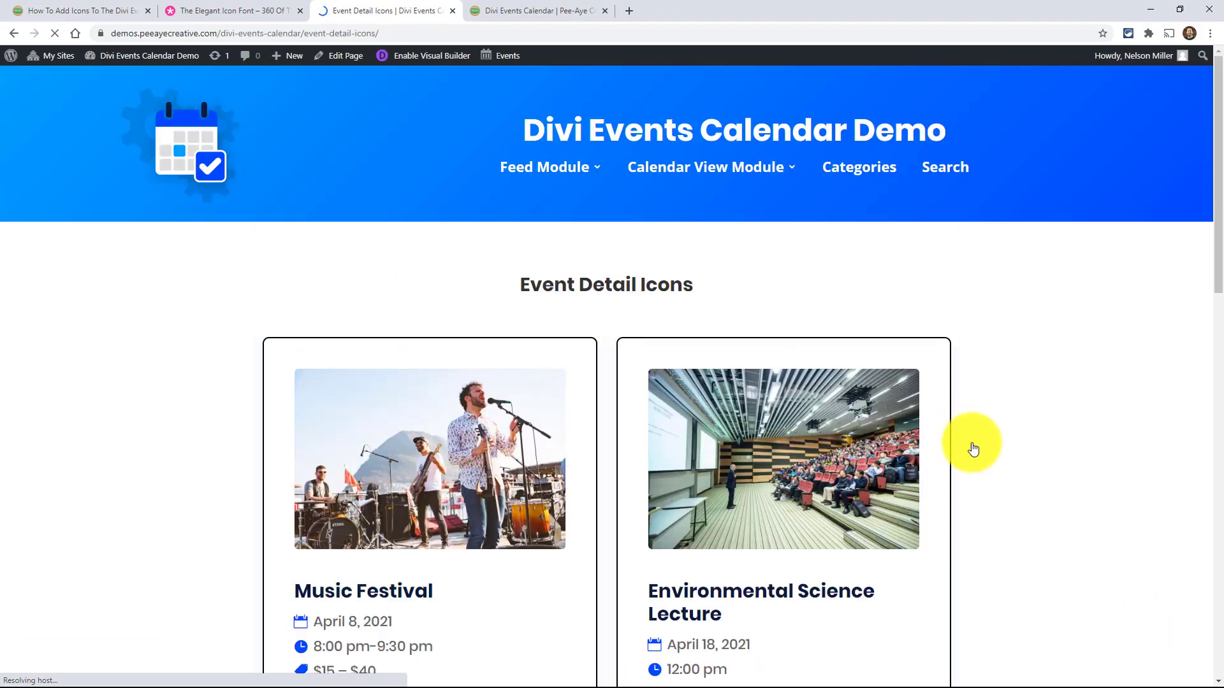
pyautogui.scroll(-5, 972, 452)
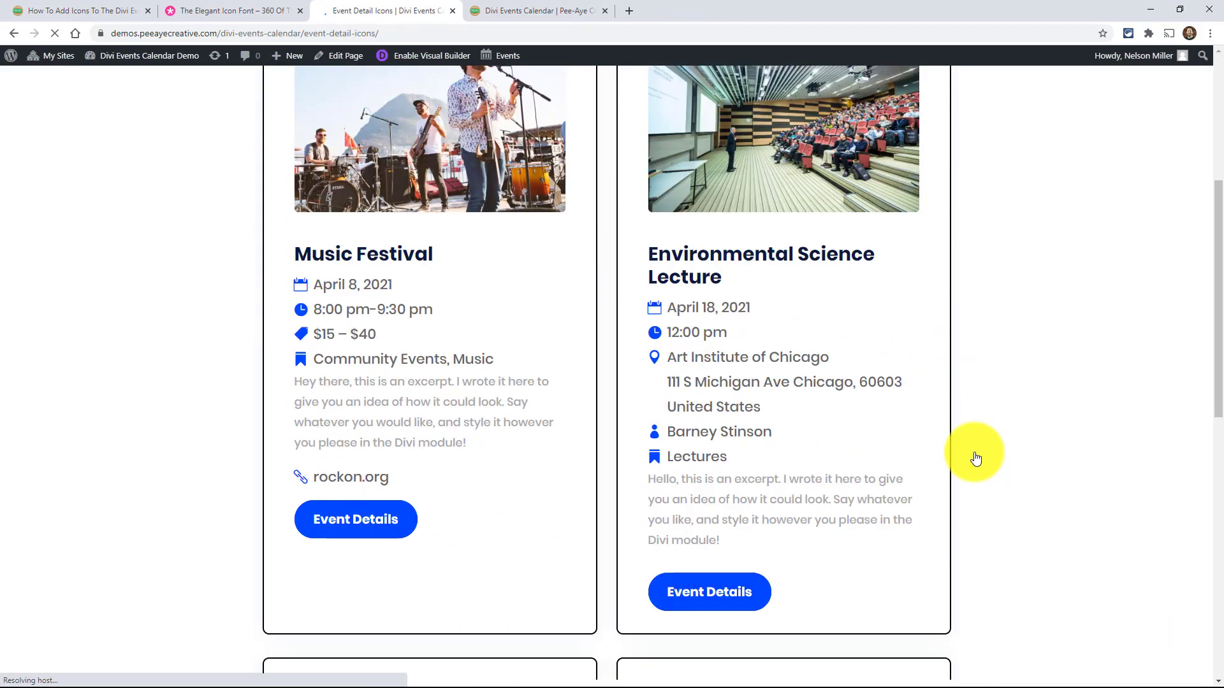
# - Examine the detail icons on the event cards of the live Event Detail Icons page
pyautogui.scroll(-1, 975, 459)
pyautogui.scroll(-6, 943, 431)
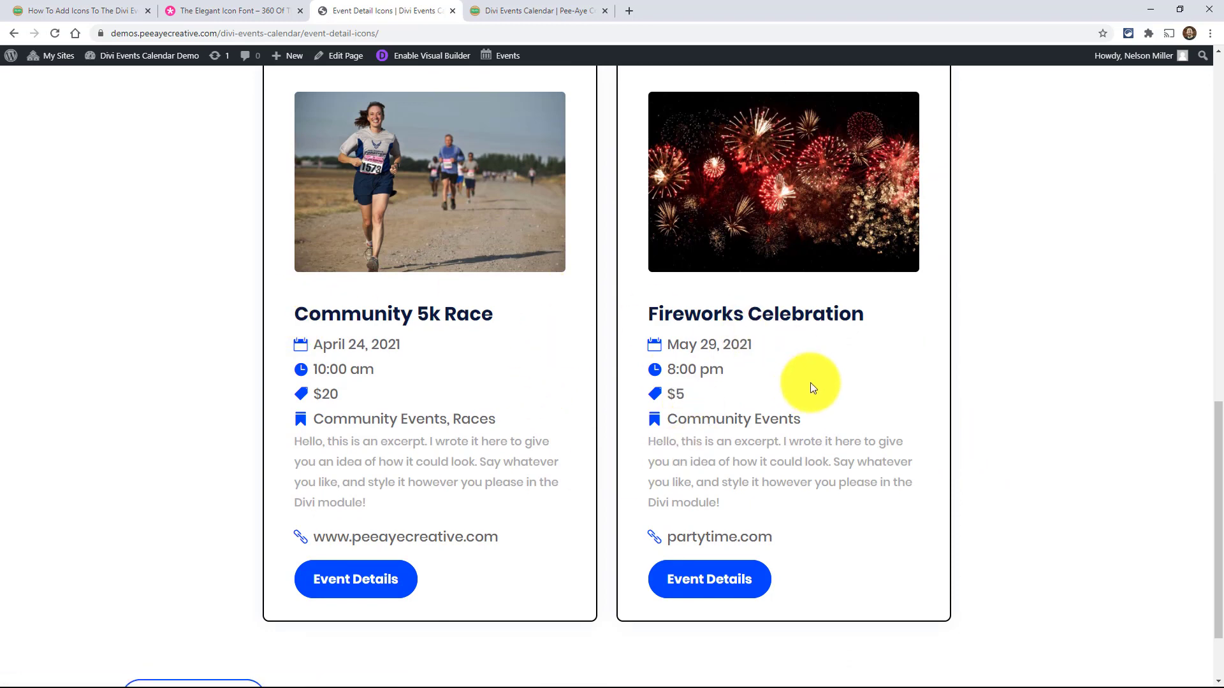
pyautogui.scroll(6, 811, 384)
pyautogui.scroll(1, 810, 383)
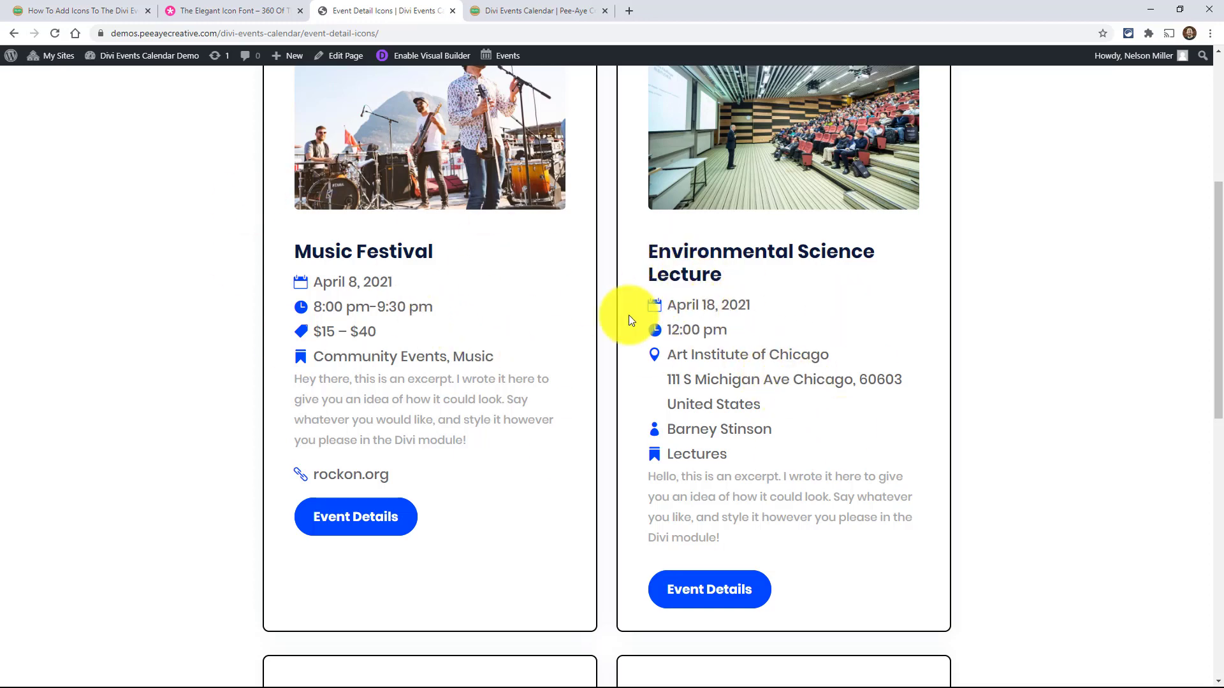
pyautogui.scroll(-1, 779, 369)
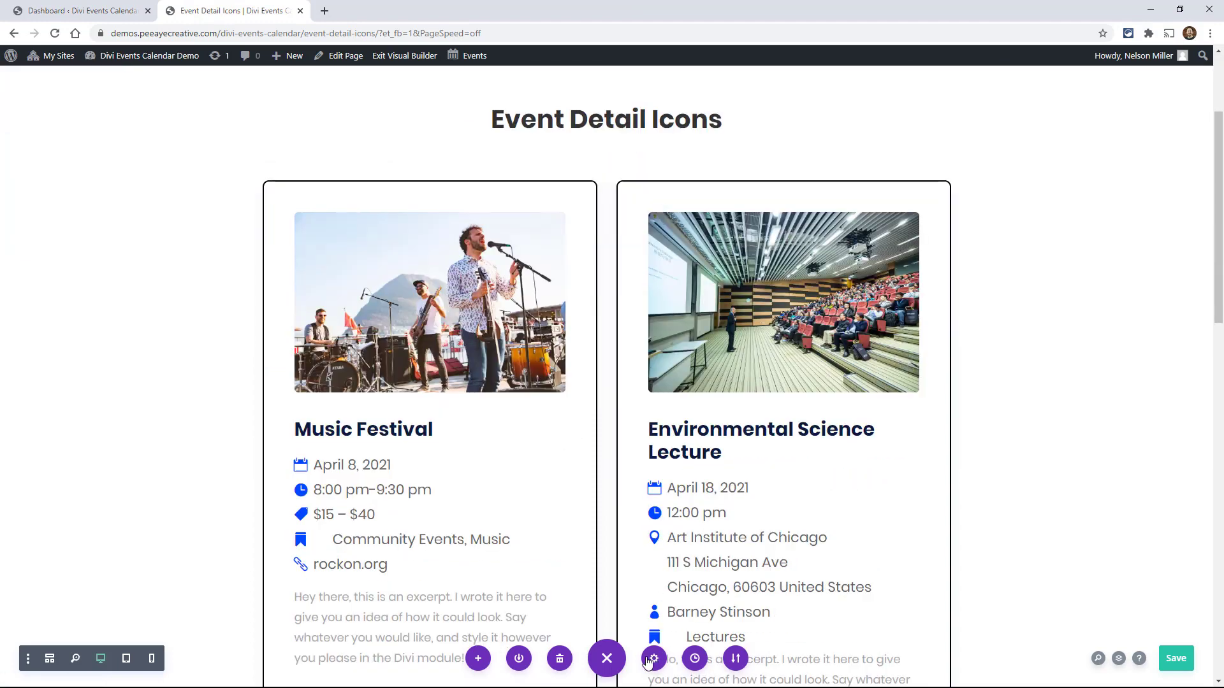
# - Open the page settings, copy all of the page's Custom CSS, and close the settings
pyautogui.click(653, 659)
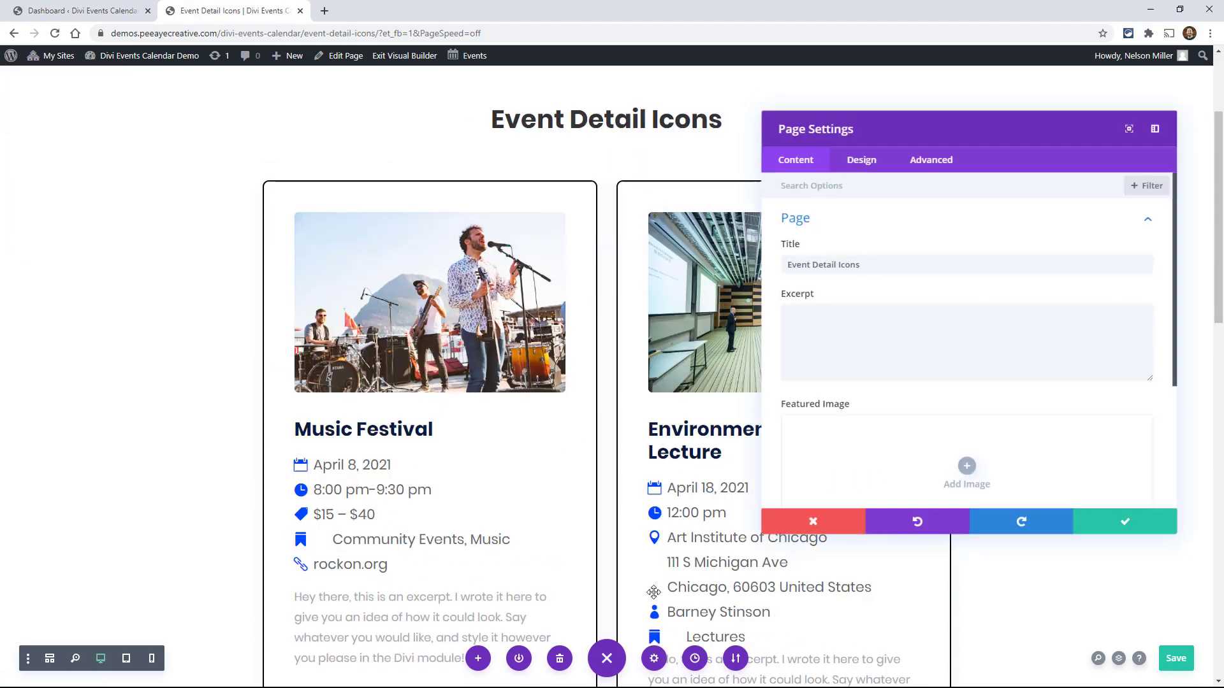
pyautogui.click(920, 168)
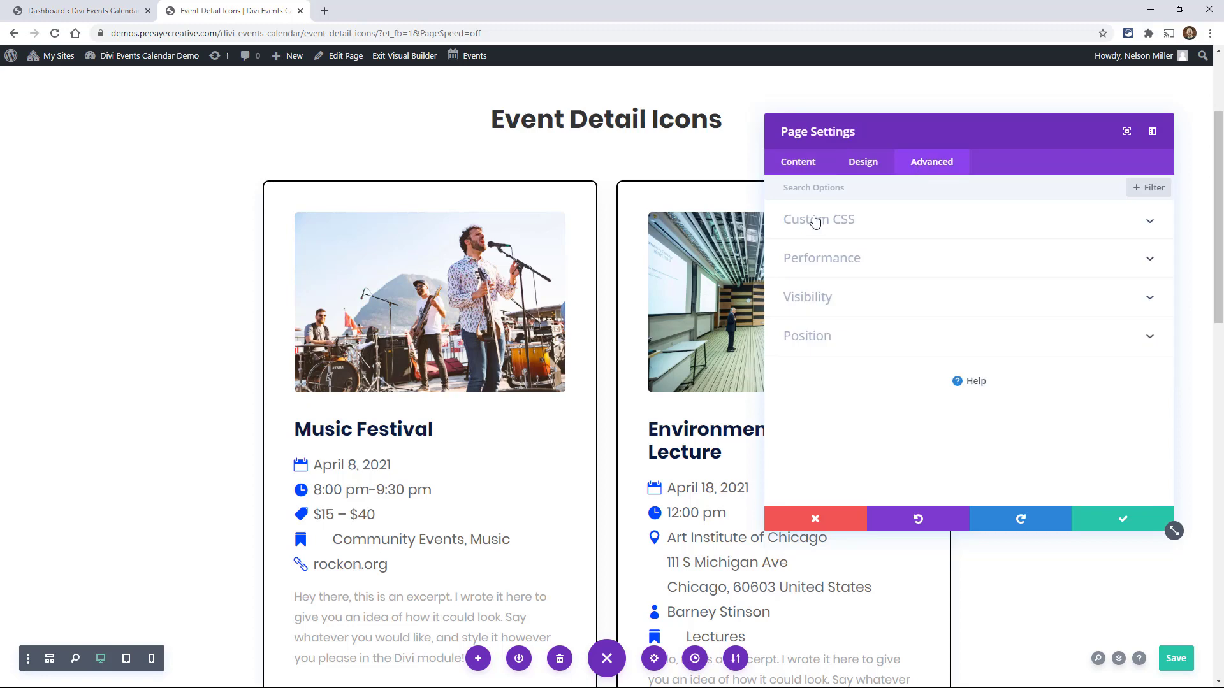
pyautogui.click(818, 240)
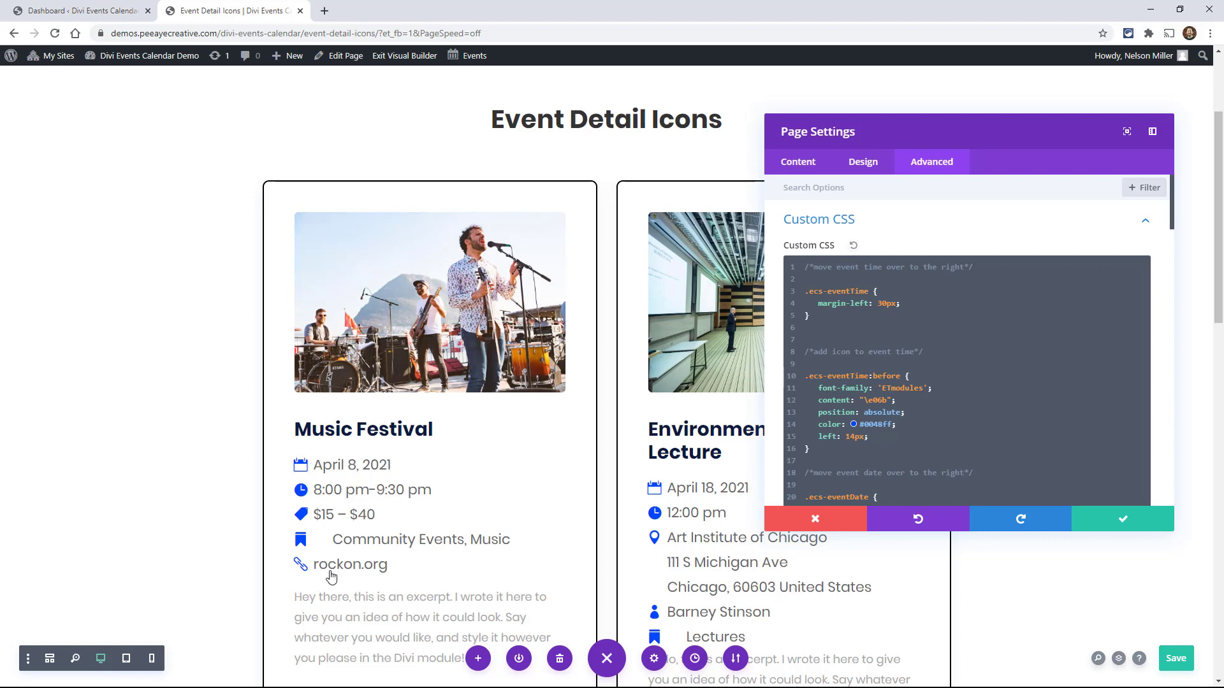
pyautogui.click(910, 294)
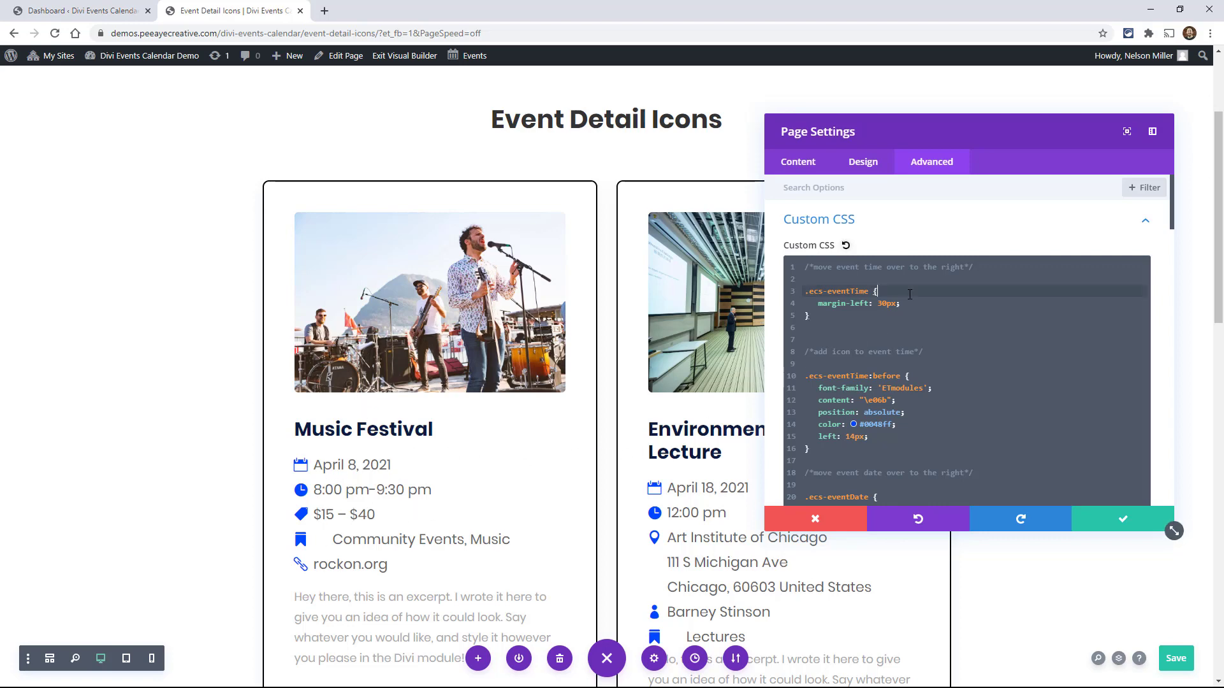
pyautogui.hotkey('ctrl', 'a')
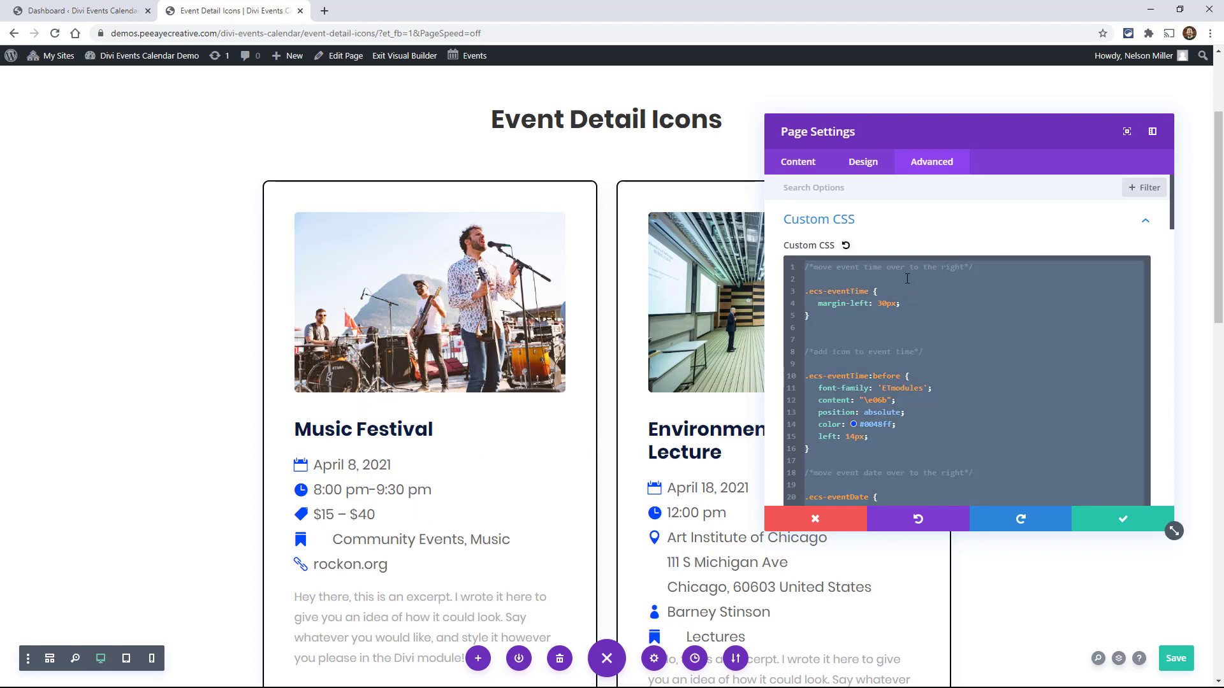
pyautogui.click(1116, 521)
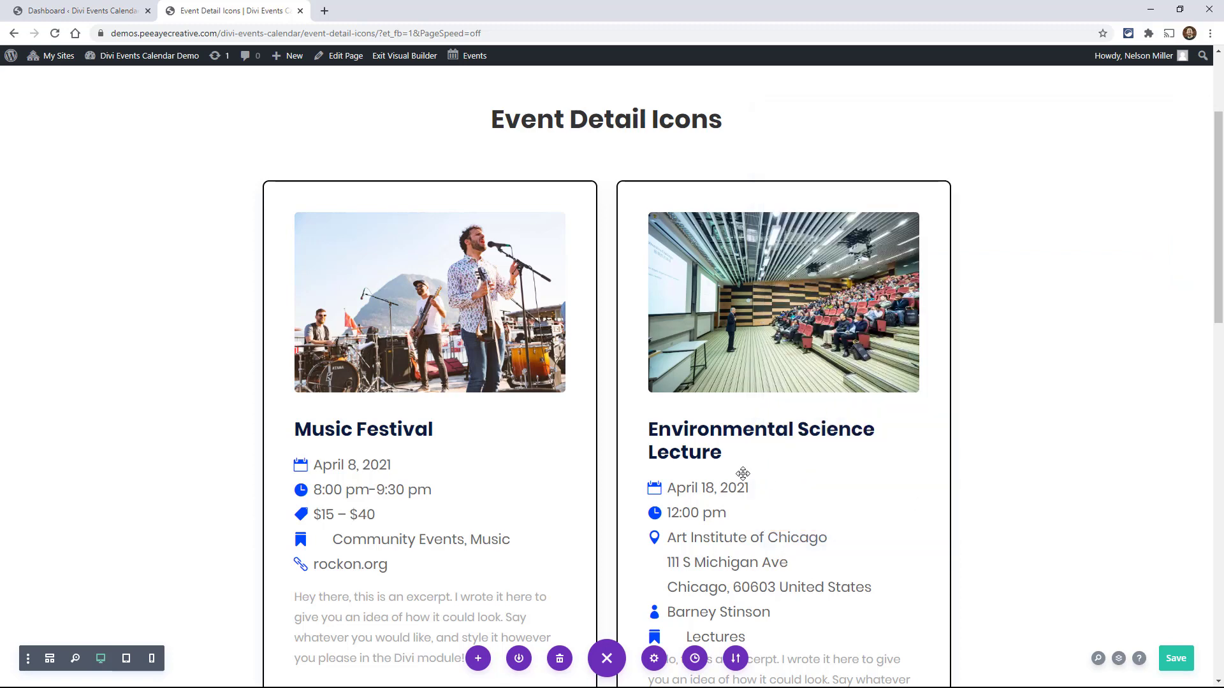
# - Switch to the WordPress dashboard and open the Divi Theme Options at the Custom CSS field
pyautogui.click(69, 10)
pyautogui.moveTo(29, 487)
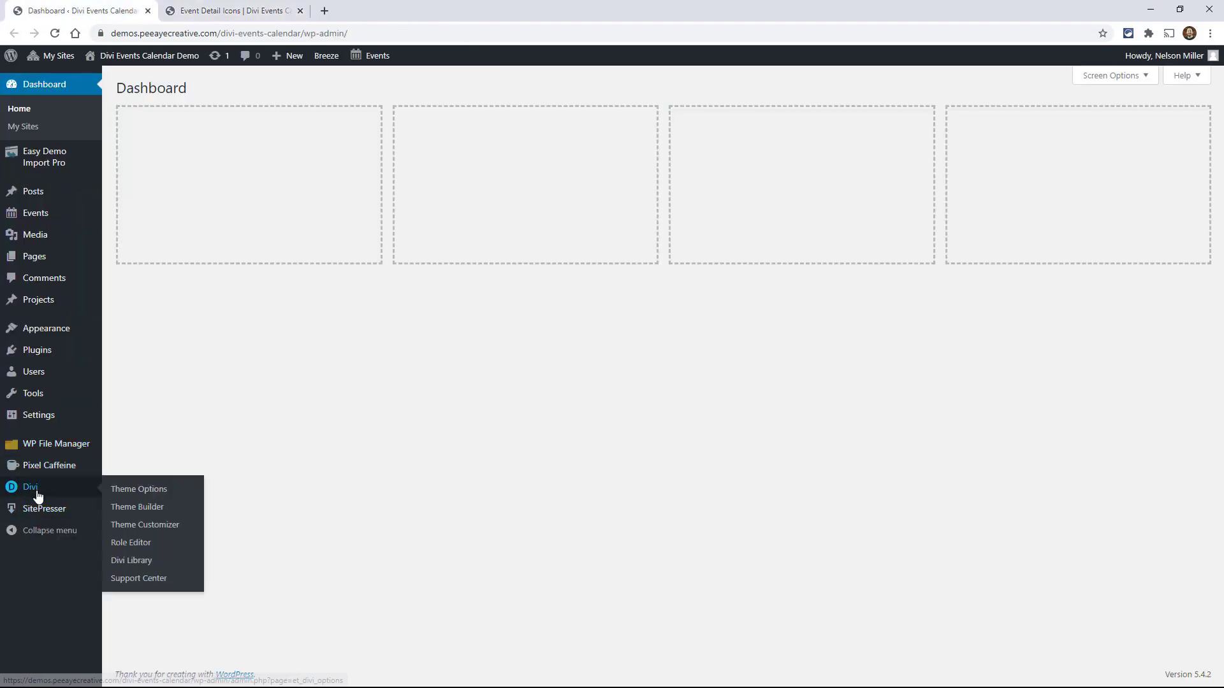
pyautogui.click(148, 492)
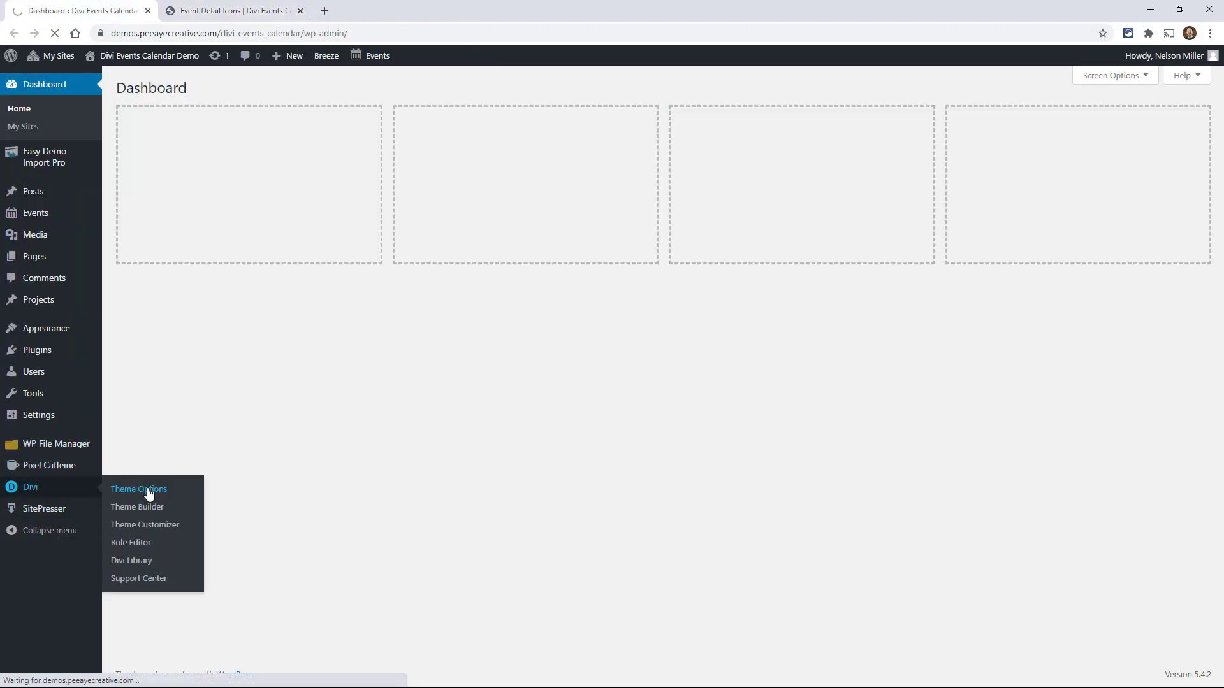
pyautogui.scroll(-20, 381, 354)
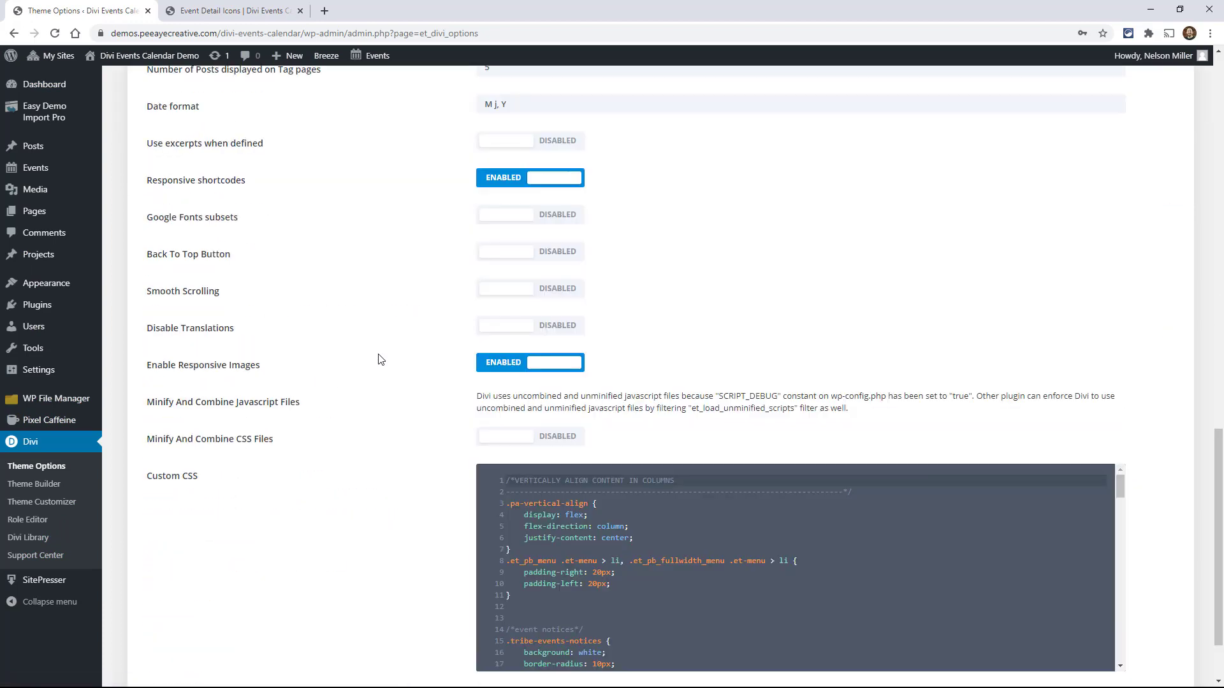
# - Try adding the copied icon CSS below the last rule in the theme's Custom CSS, and undo the paste
pyautogui.moveTo(1120, 401); pyautogui.dragTo(1137, 581)
pyautogui.click(652, 567)
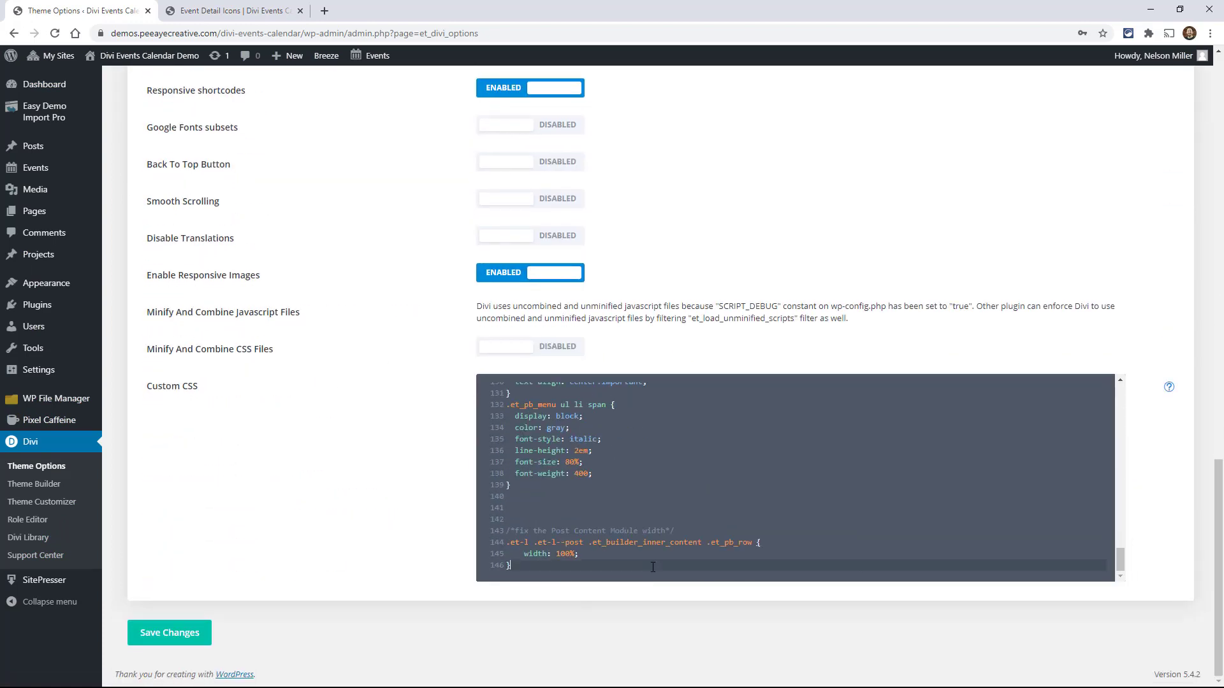
pyautogui.press('Return')
pyautogui.press('Return')
pyautogui.press('Return')
pyautogui.hotkey('ctrl', 'v')
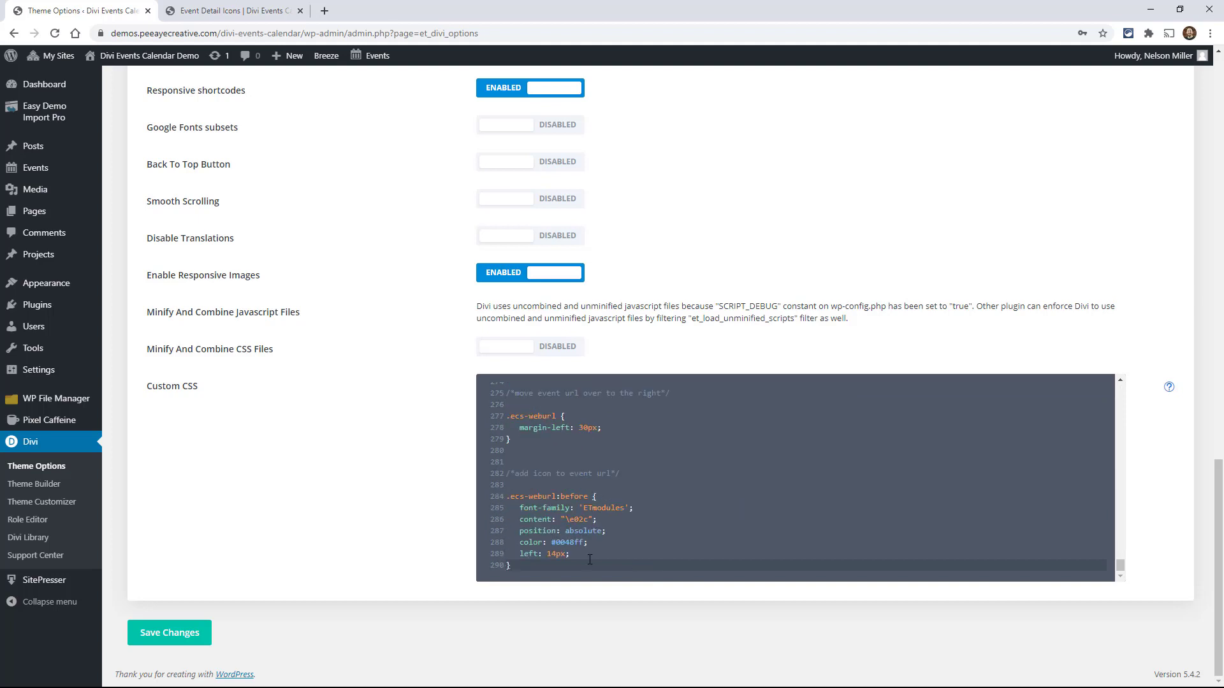
pyautogui.hotkey('ctrl', 'z')
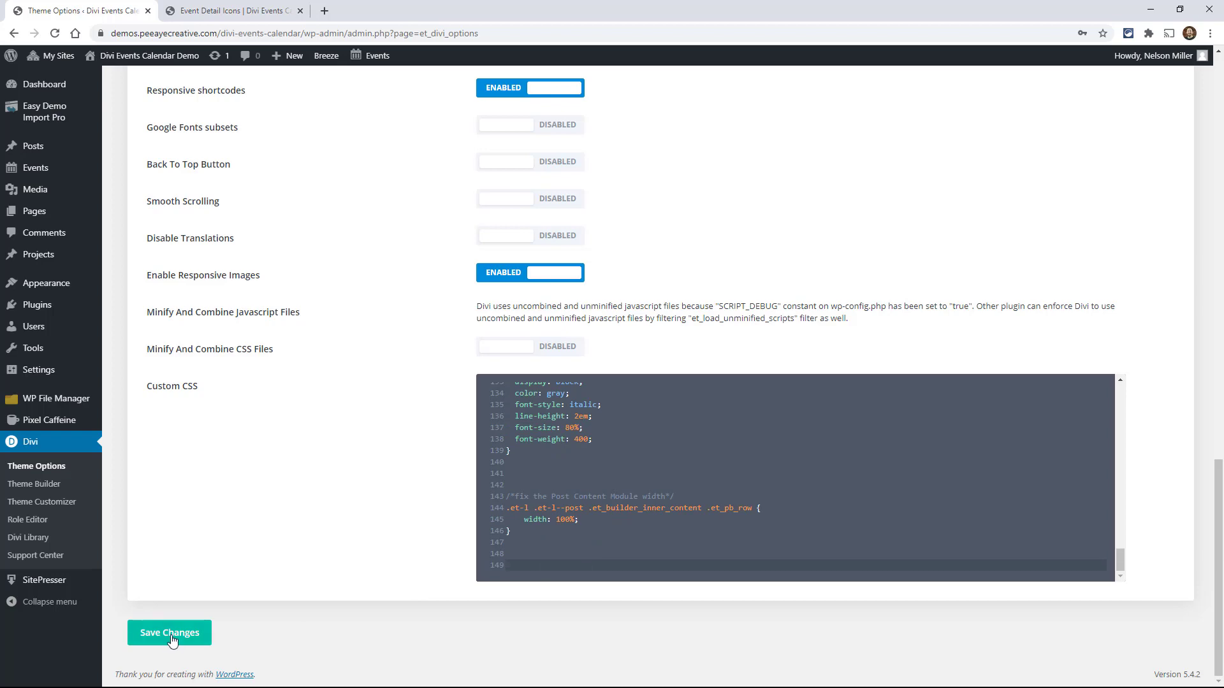
# - Return to the Event Detail Icons page and look over the demo site's Feed Module layouts, navigation and event cards
pyautogui.click(232, 11)
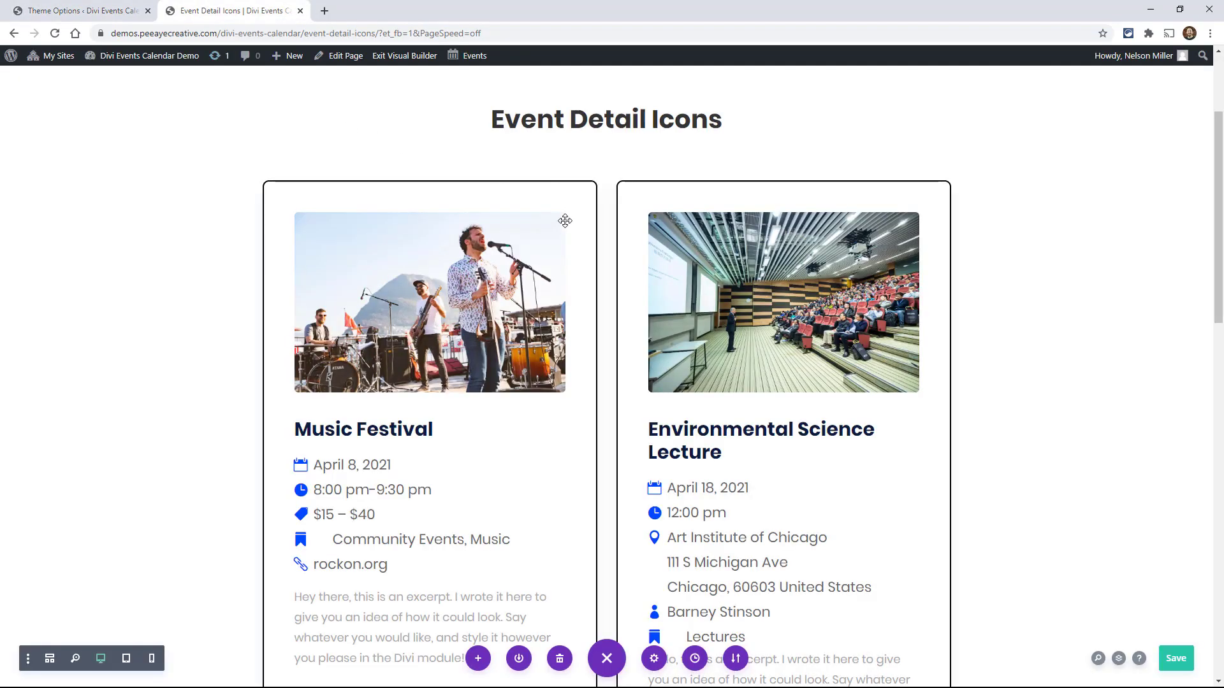
pyautogui.scroll(3, 567, 231)
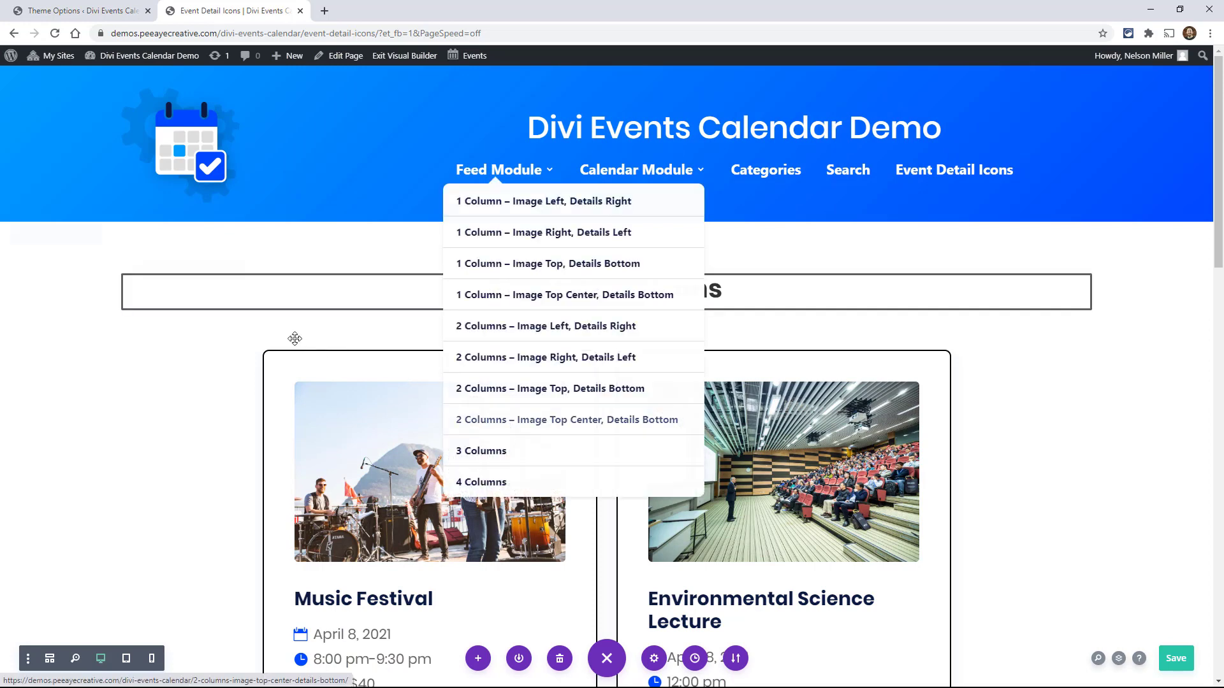
pyautogui.scroll(-1, 931, 236)
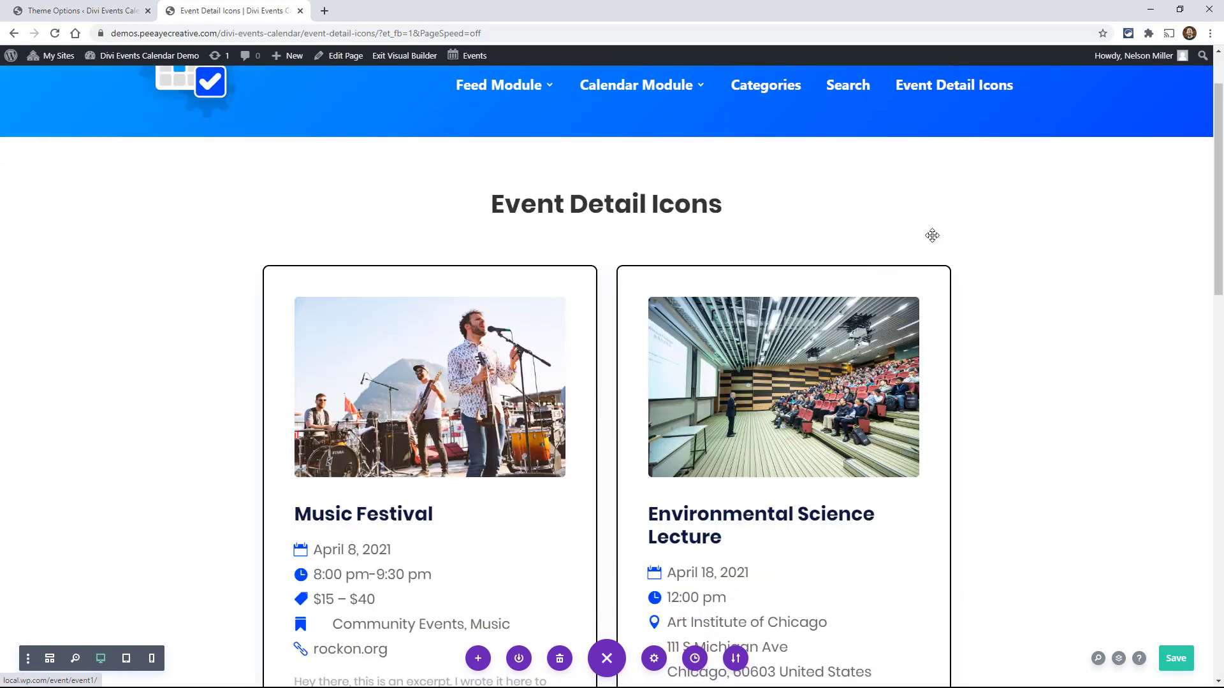
pyautogui.scroll(1, 1004, 217)
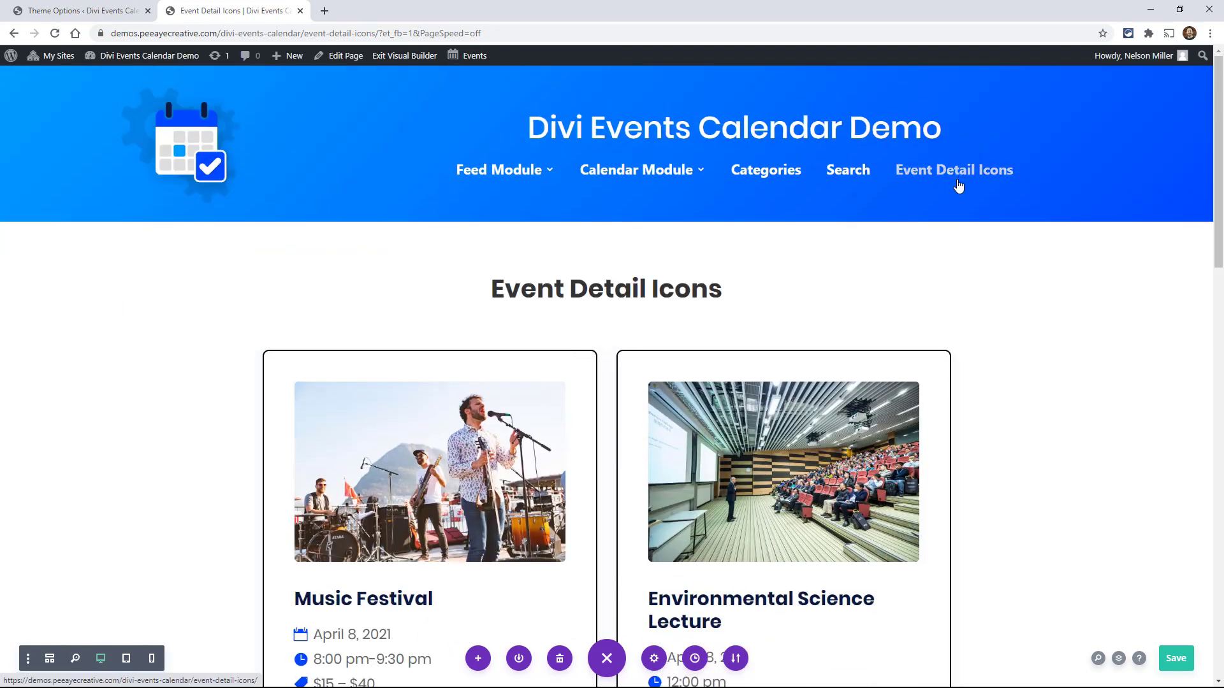
pyautogui.scroll(-1, 434, 479)
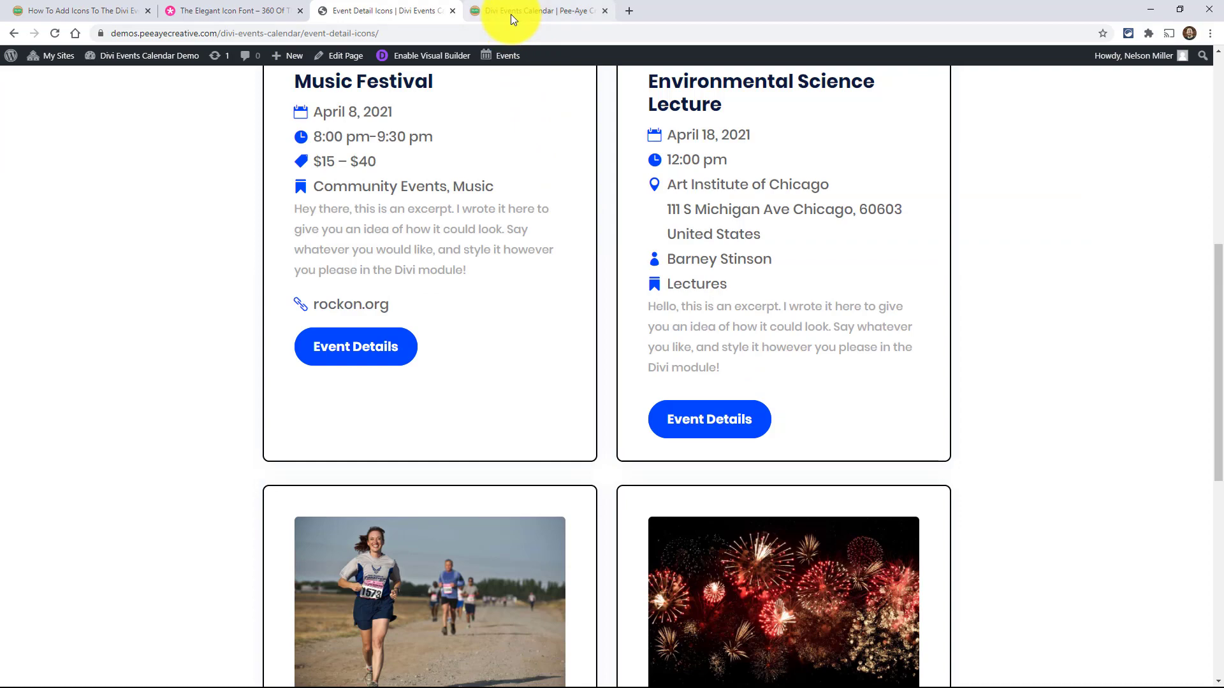
# - Switch to the Divi Events Calendar documentation and go to its Related Docs list
pyautogui.click(492, 18)
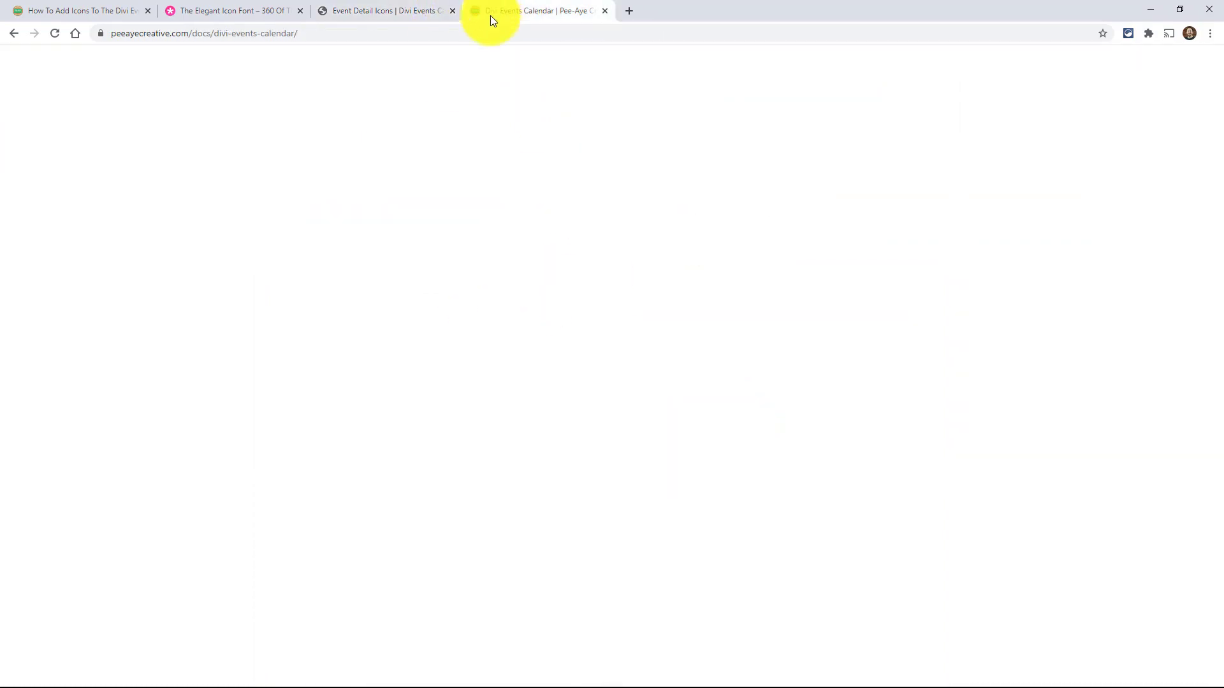
pyautogui.scroll(-15, 704, 373)
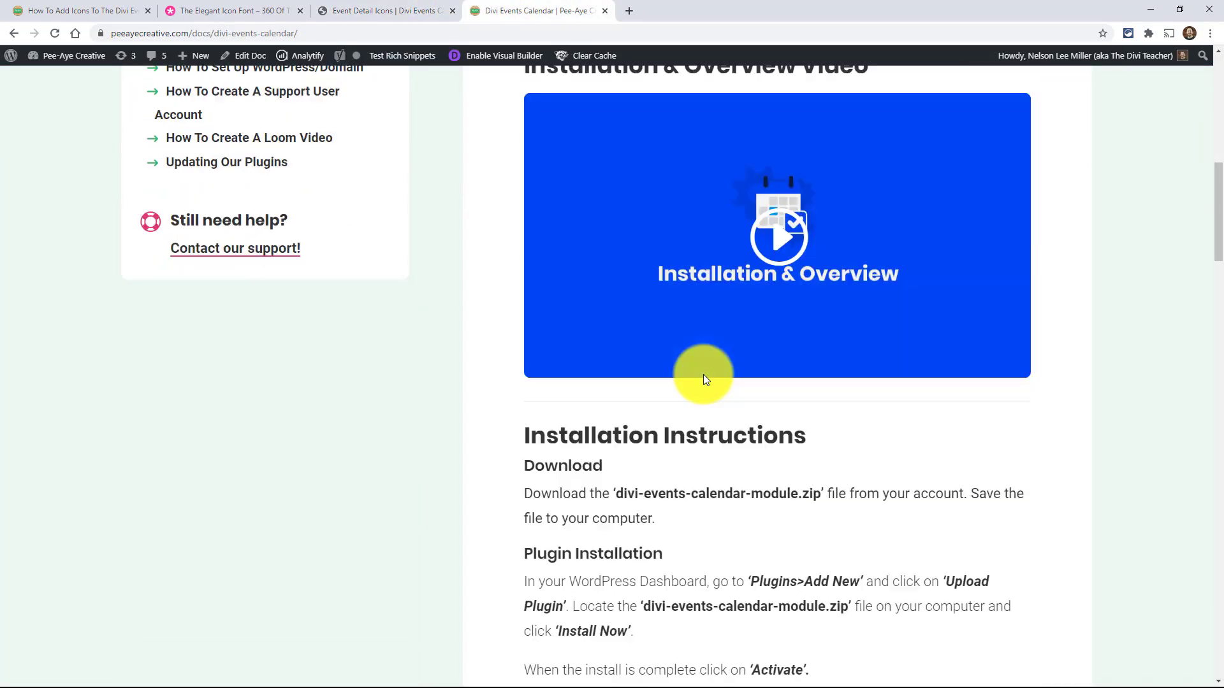
pyautogui.scroll(-9, 704, 380)
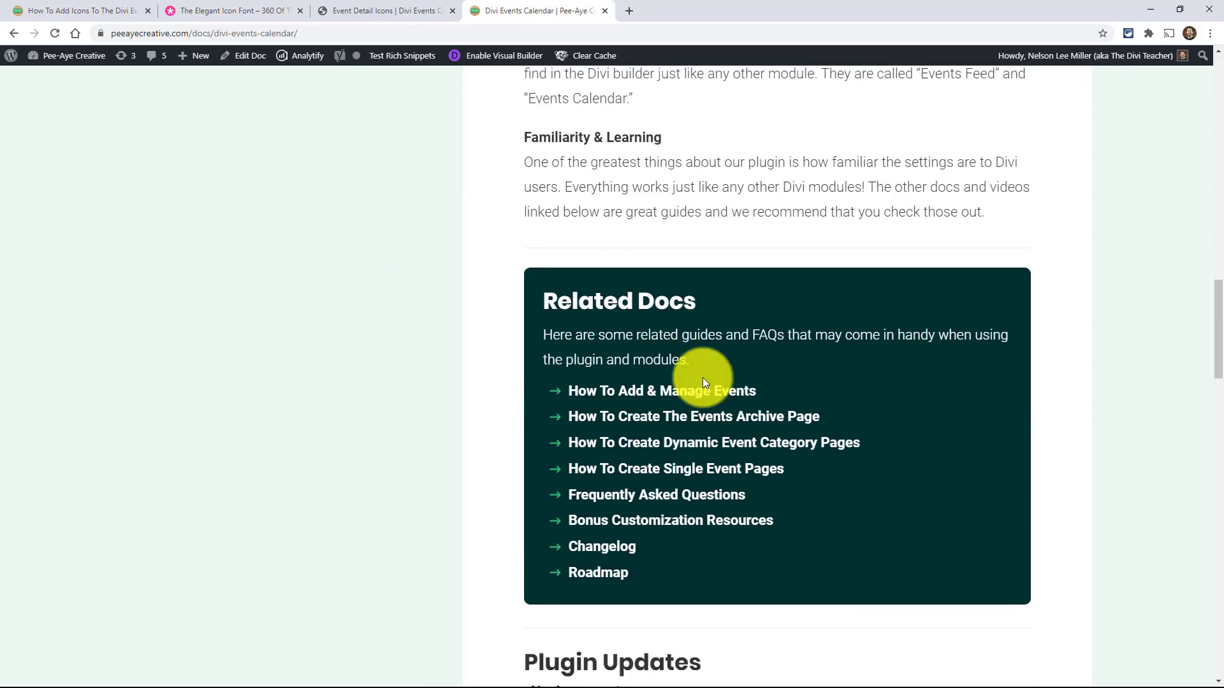